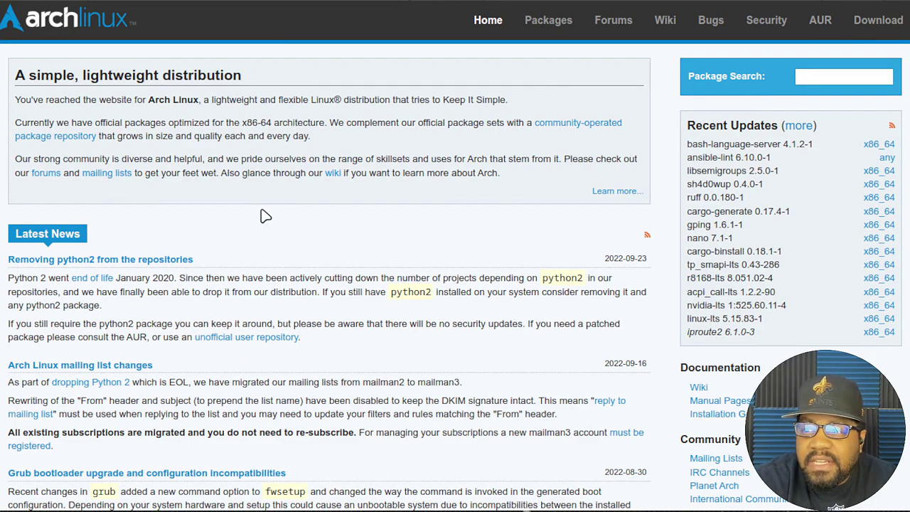
Step: Open the Arch Linux Downloads page and review the release information and BitTorrent download options
click(879, 23)
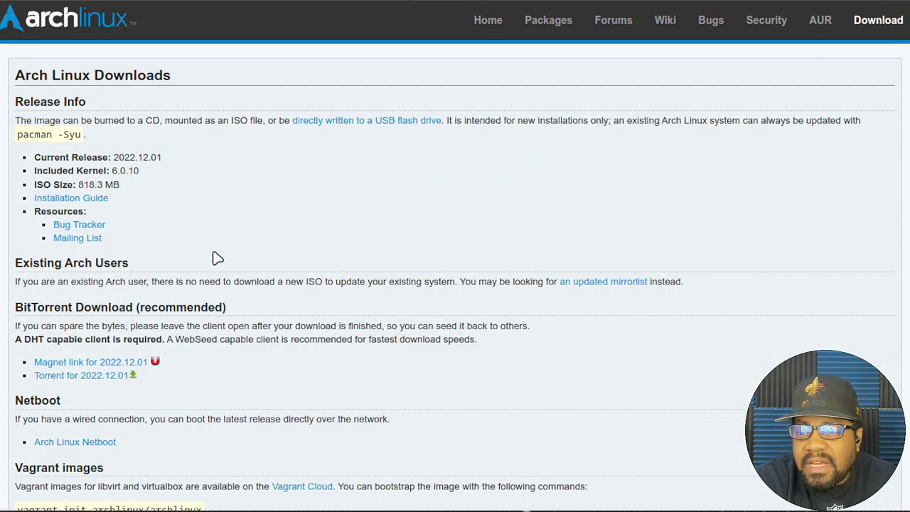
scroll(206, 259, down, 3)
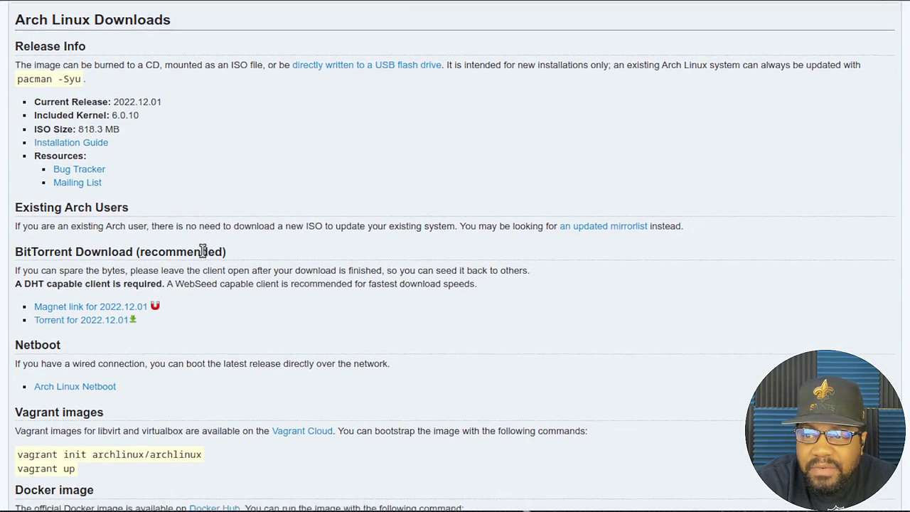
scroll(210, 320, up, 3)
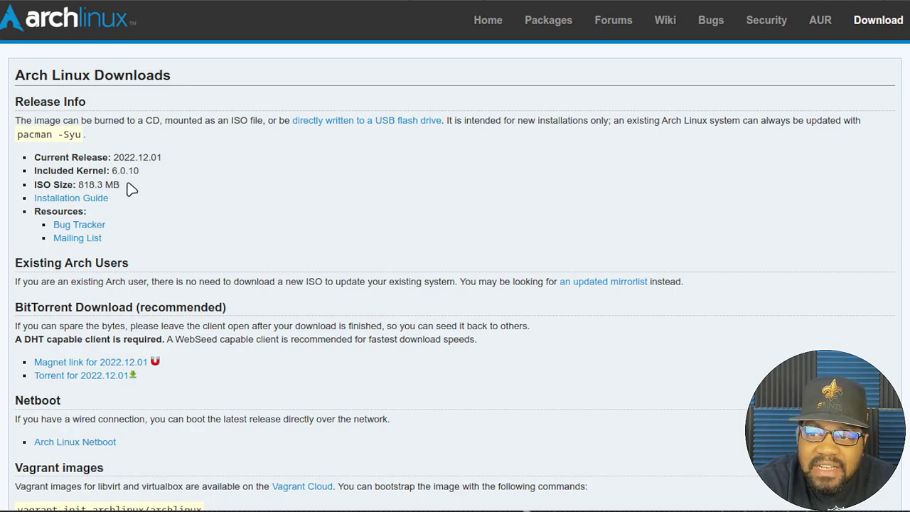
Step: Browse the HTTP direct download mirrors by country and open the second agdsn.de mirror under Germany
scroll(149, 217, down, 10)
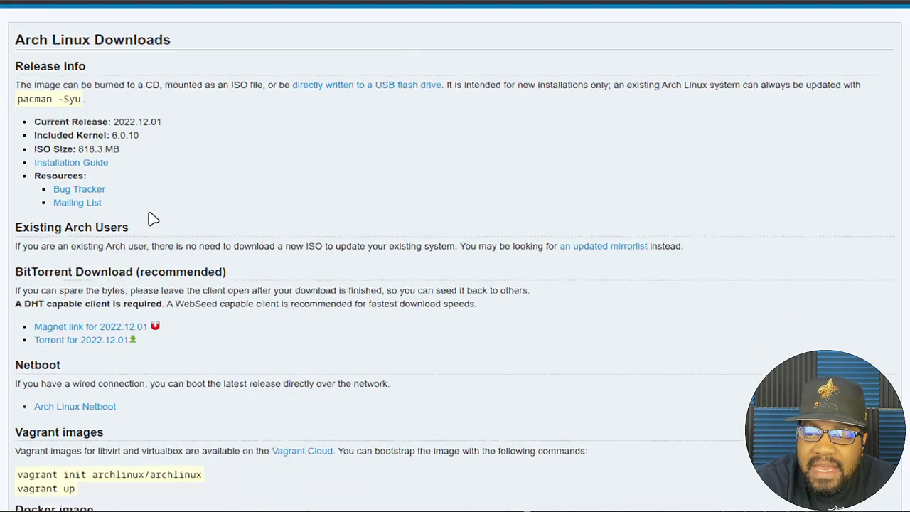
scroll(148, 217, down, 3)
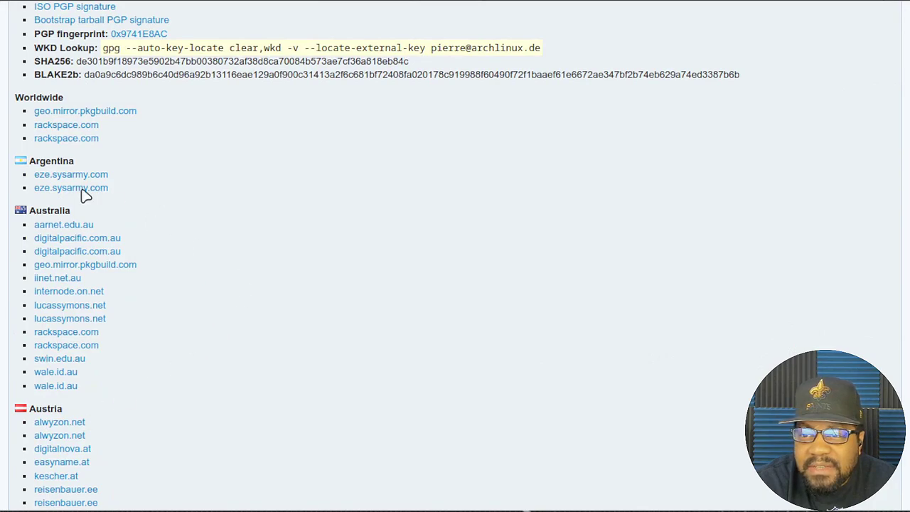
scroll(184, 337, down, 5)
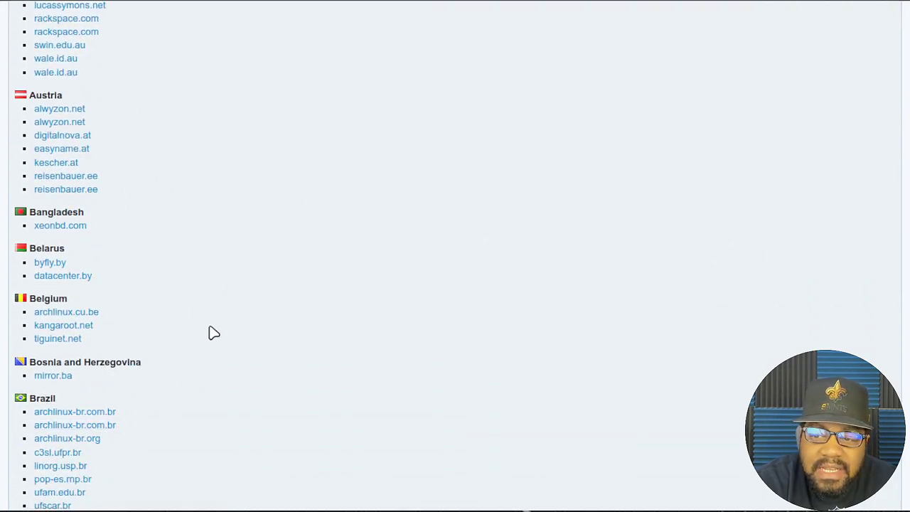
scroll(126, 398, down, 17)
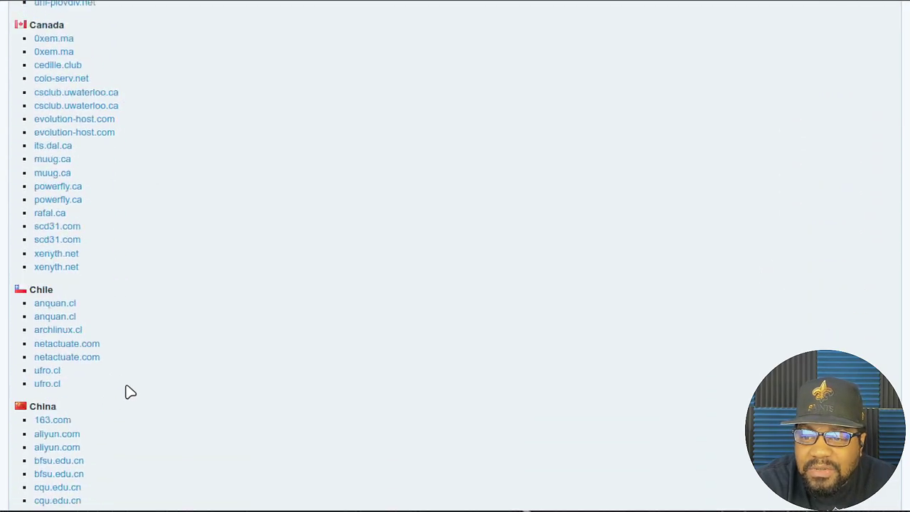
scroll(130, 392, down, 20)
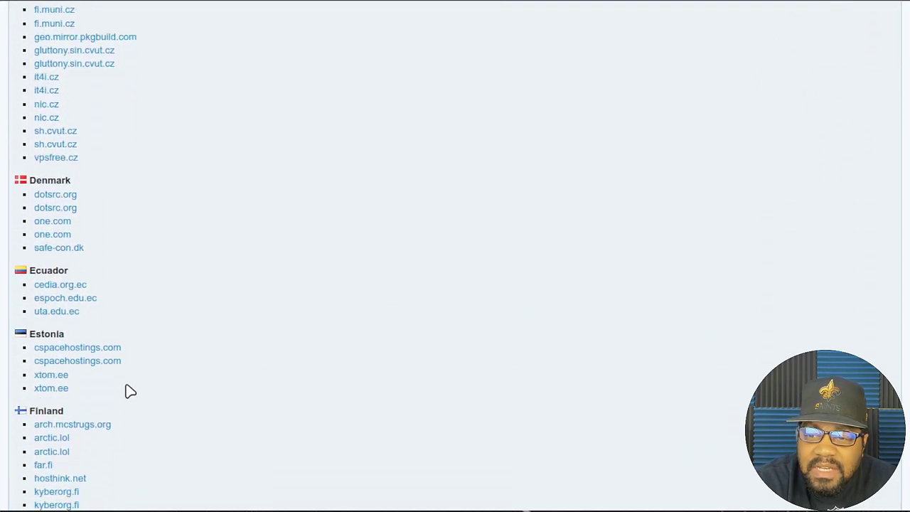
scroll(130, 391, down, 8)
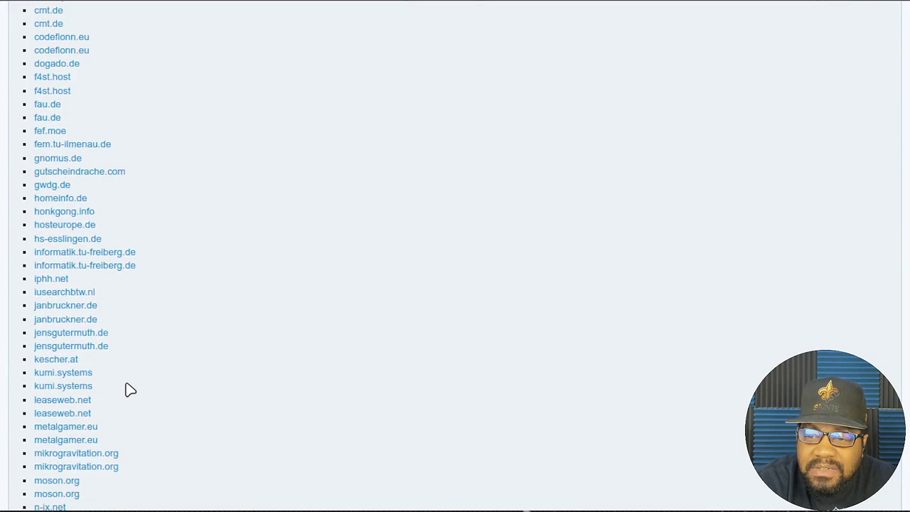
scroll(128, 390, up, 7)
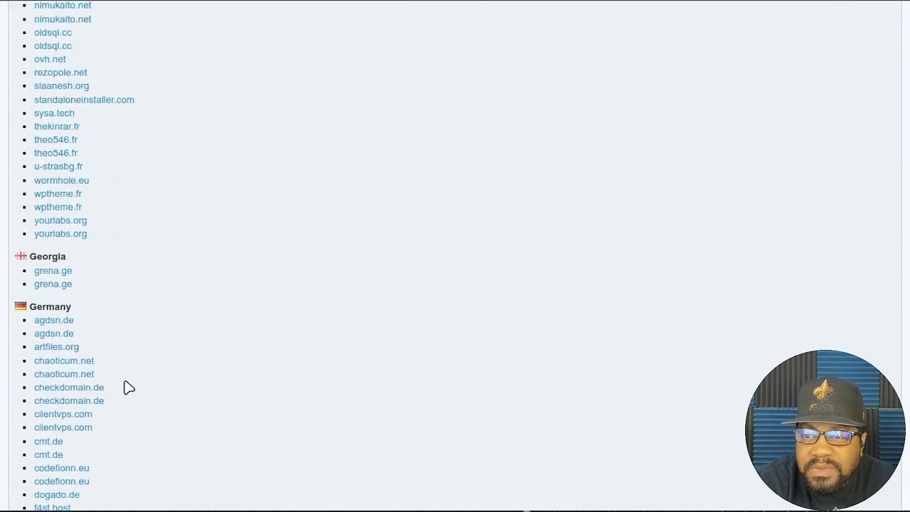
click(51, 338)
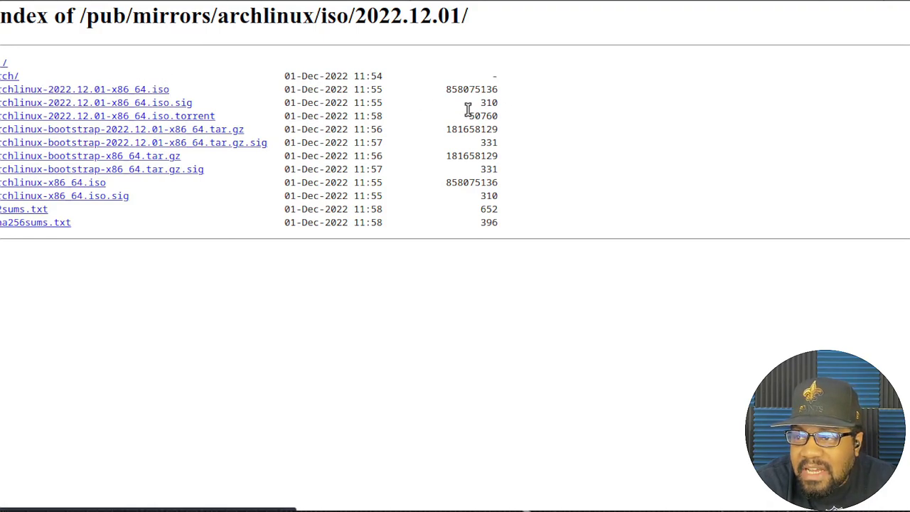
Step: Highlight the file size of the archlinux-2022.12.01-x86_64.iso image, and return to the checksums area of the downloads page
drag(446, 89, 498, 89)
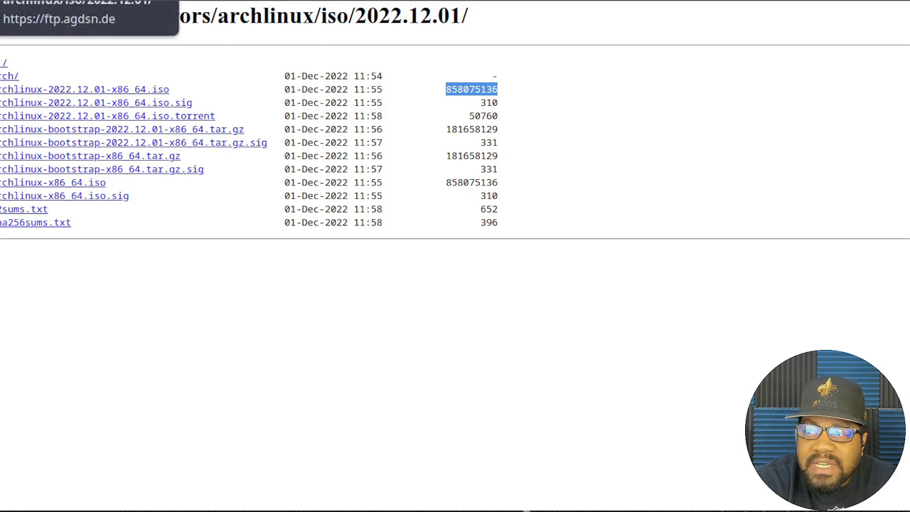
key(alt+Left)
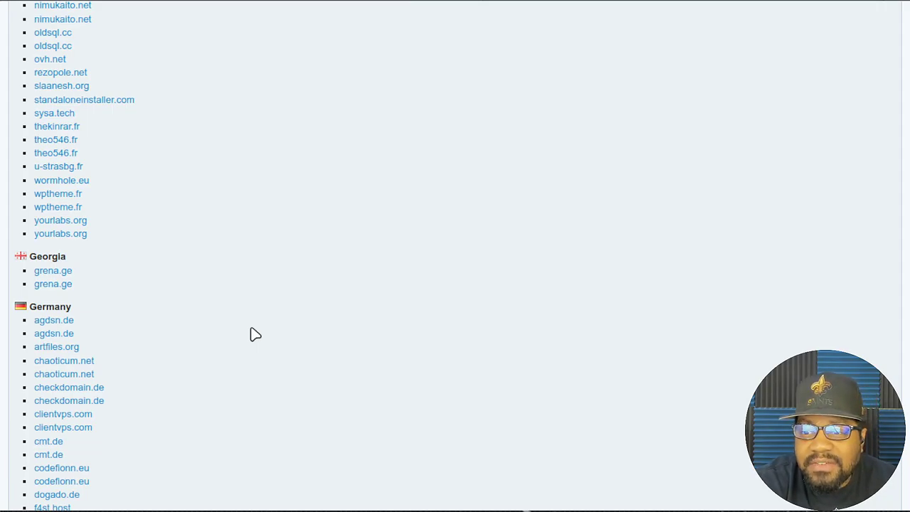
scroll(270, 341, up, 20)
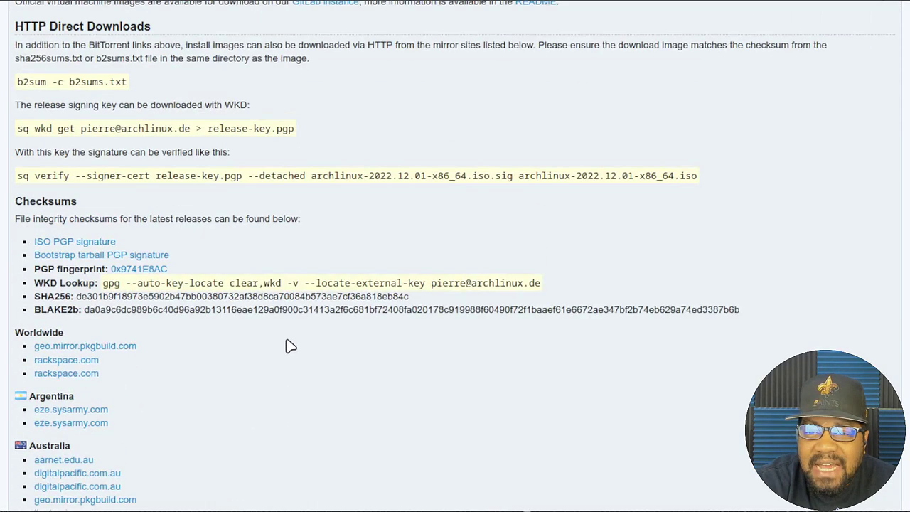
scroll(291, 346, up, 8)
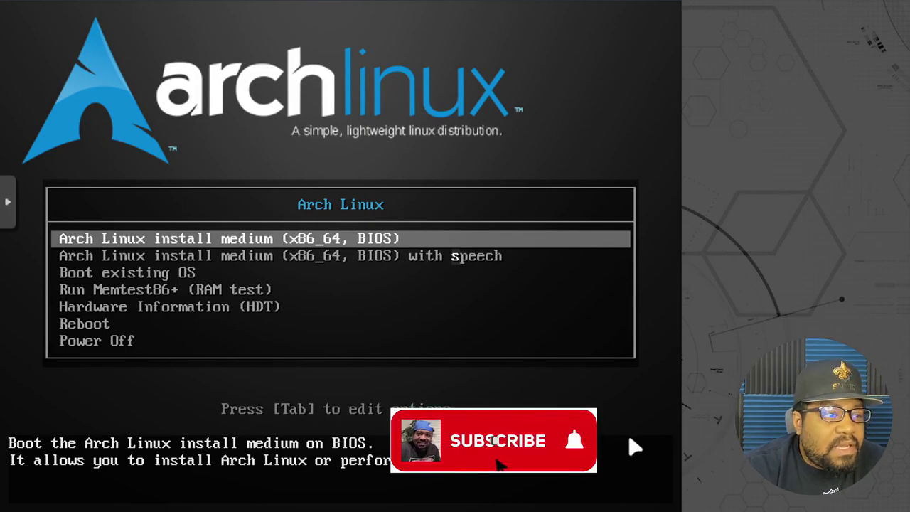
Step: Go through the Arch Linux boot menu entries from the speech install medium down to Power Off
key(Down)
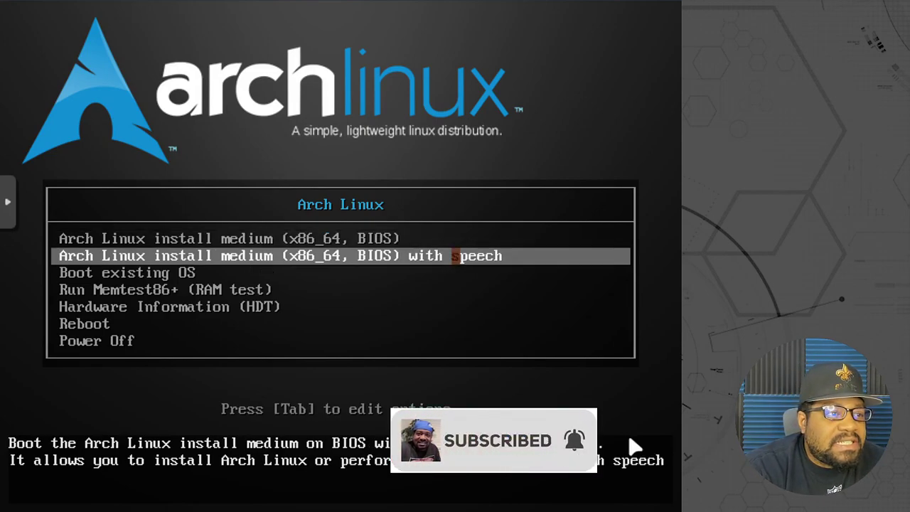
key(Up)
key(Down)
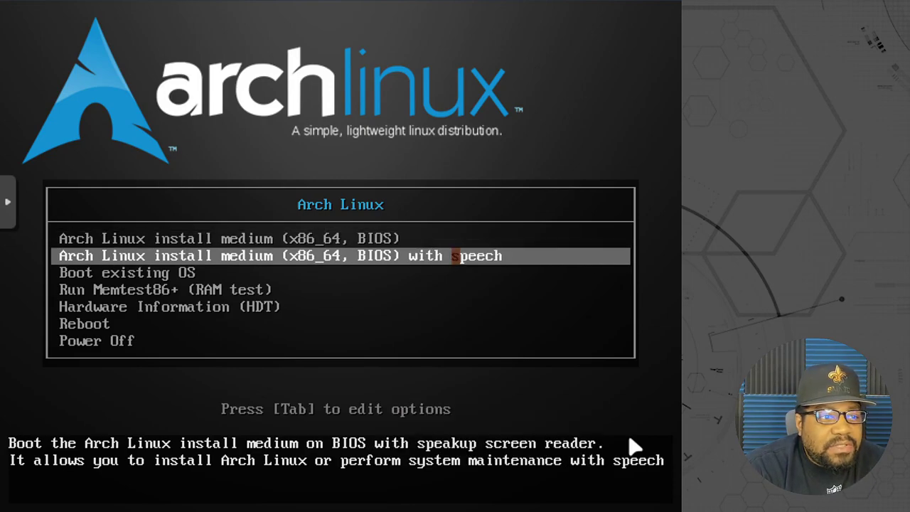
key(Down)
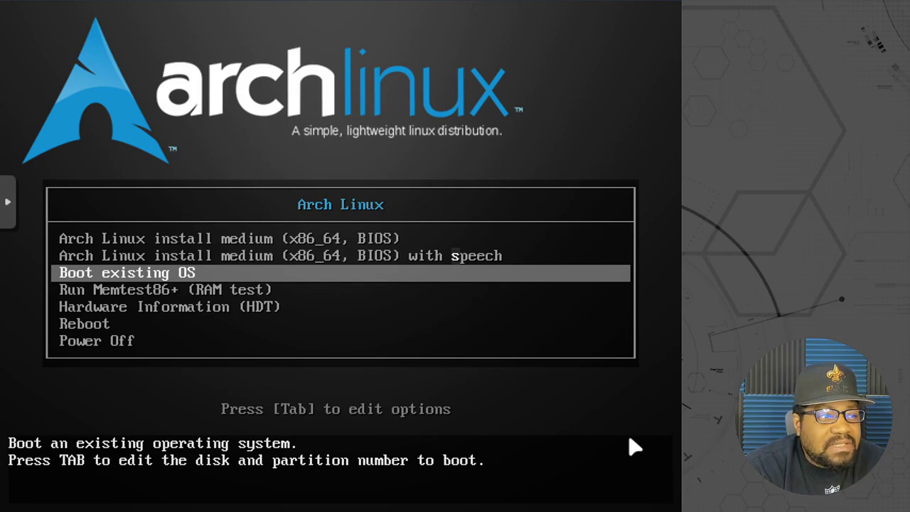
key(Down)
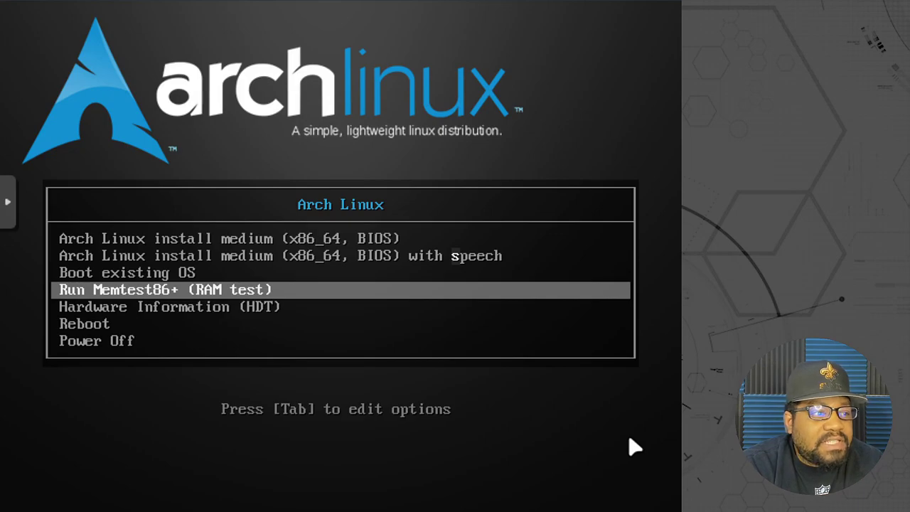
key(Down)
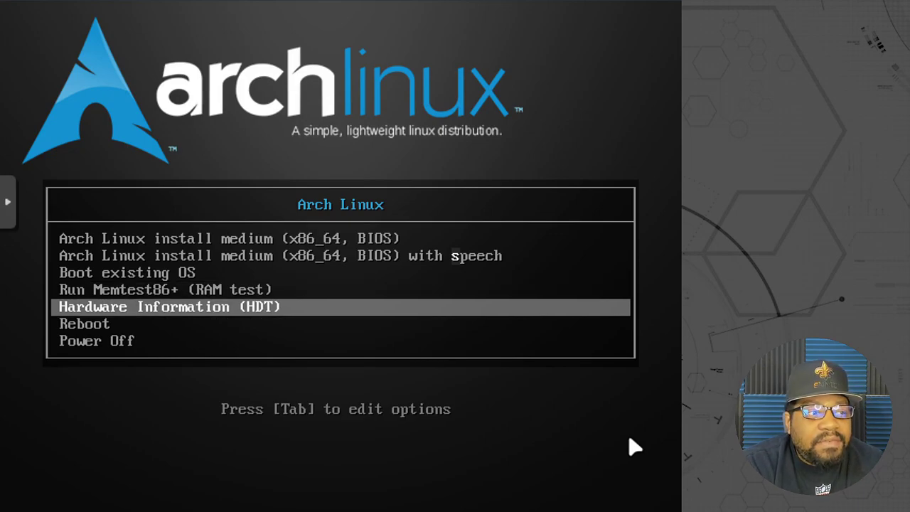
key(Down)
key(Down)
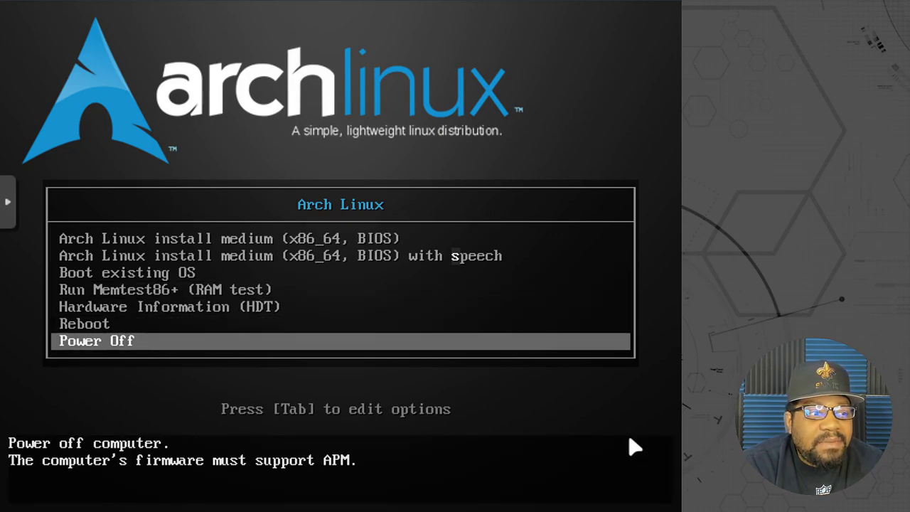
Step: Boot the Arch Linux install medium (x86_64, BIOS) entry without speech
key(Up)
key(Up)
key(Up)
key(Up)
key(Up)
key(Up)
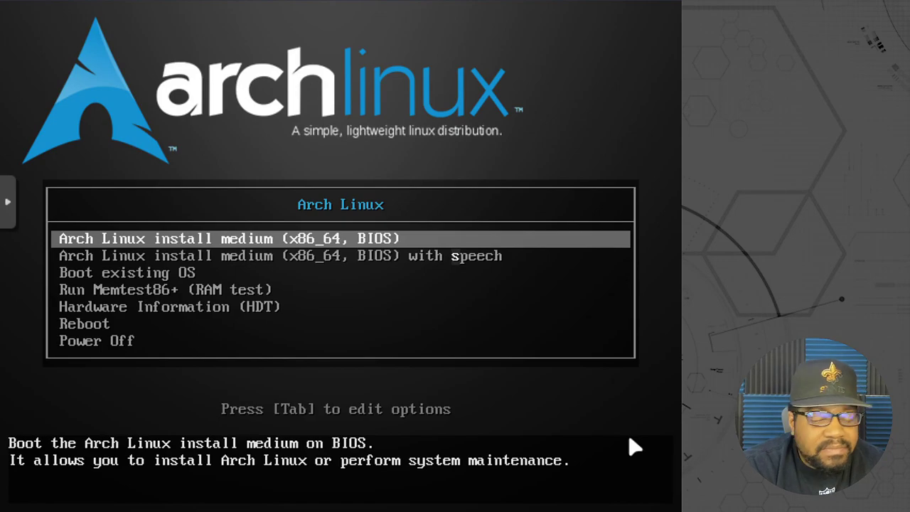
key(Return)
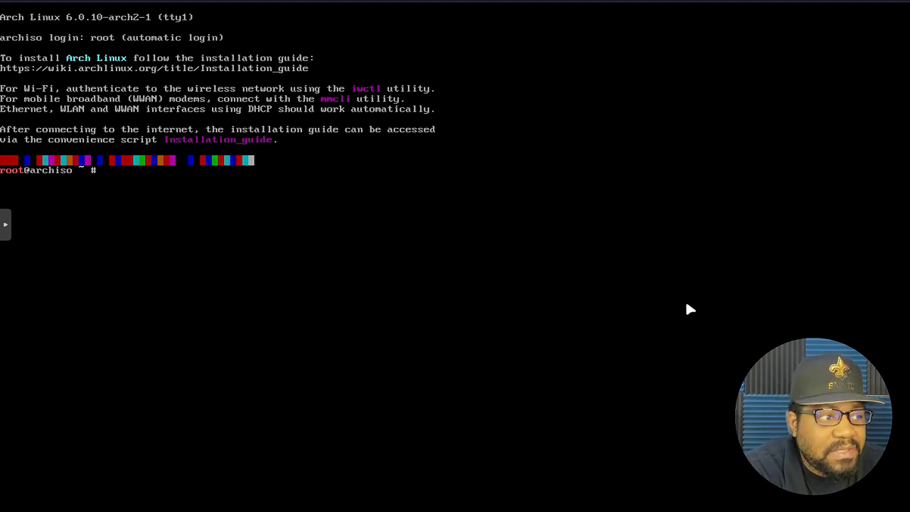
Step: Launch the guided installer from the root prompt with the archinstall command
text(archins)
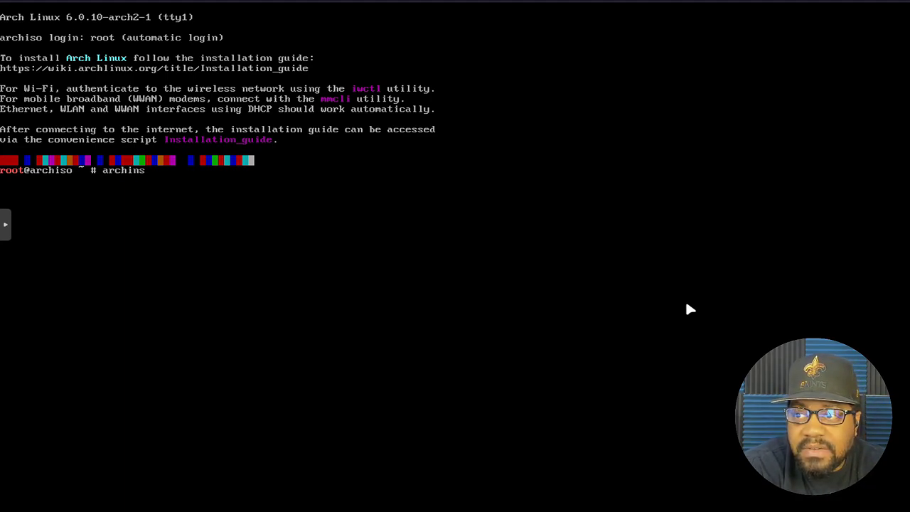
text(tall)
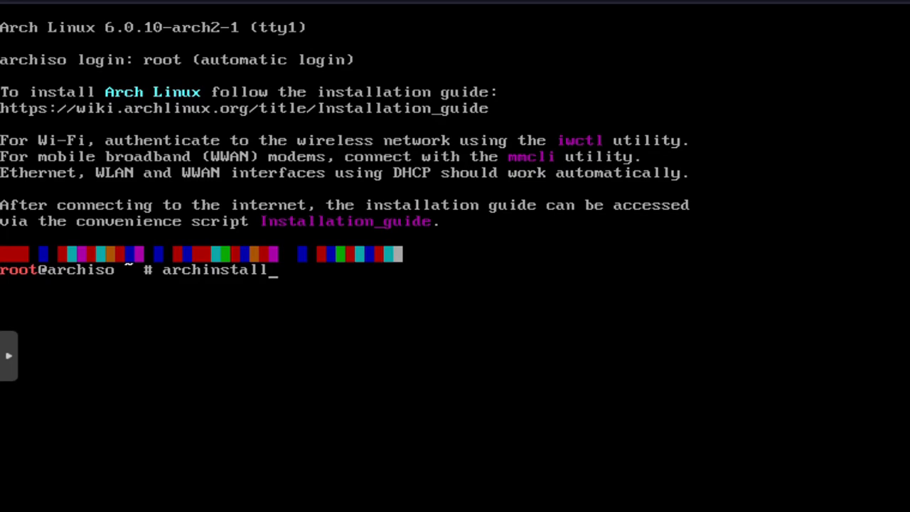
key(Return)
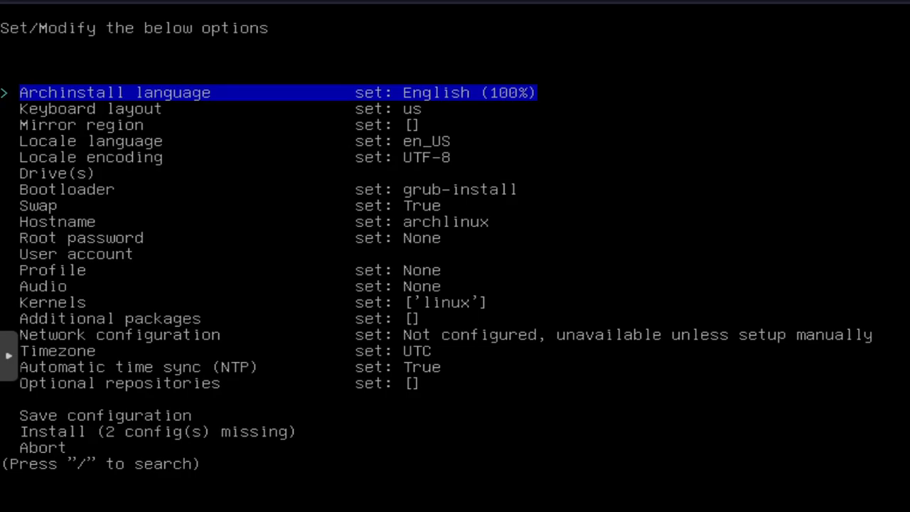
Step: Keep the installer language and keyboard layout, and set the mirror region to United States
key(Down)
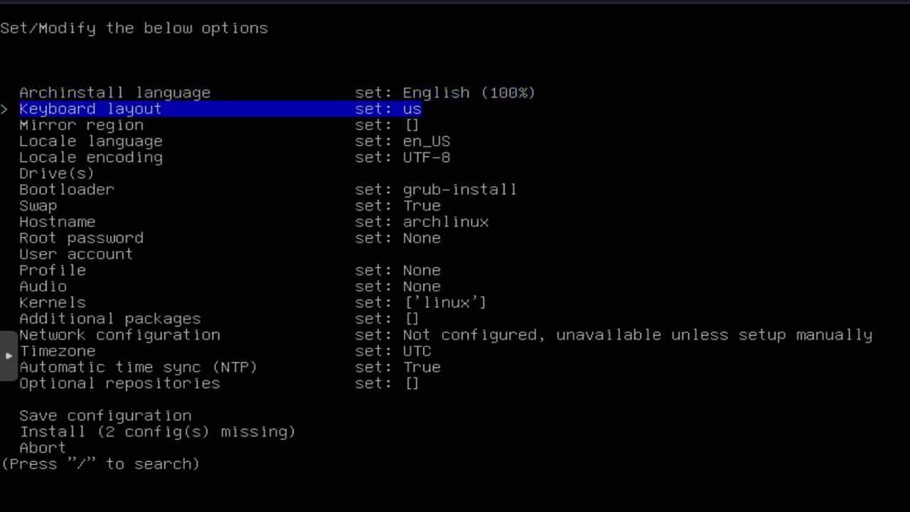
key(Up)
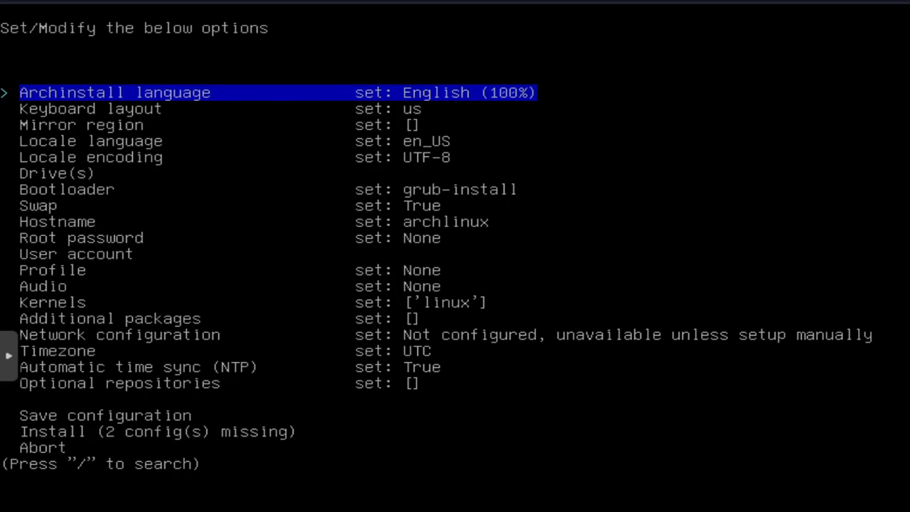
key(Down)
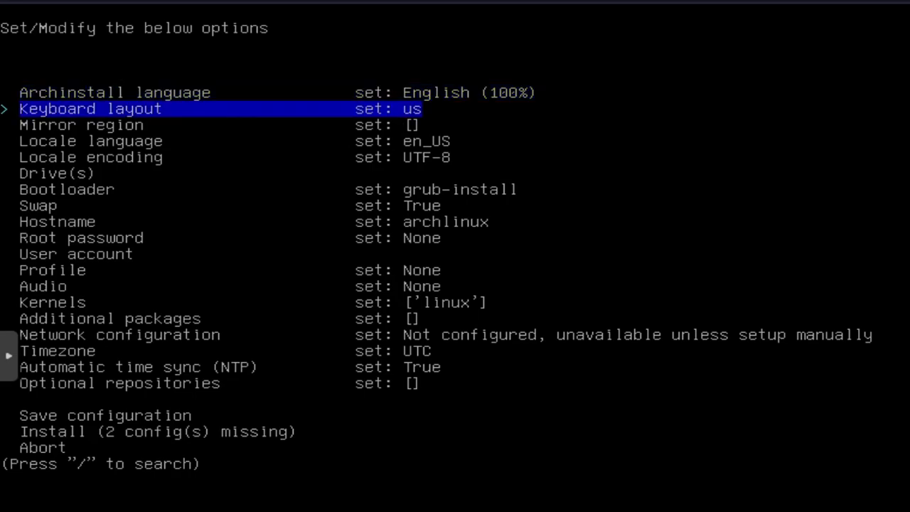
key(Down)
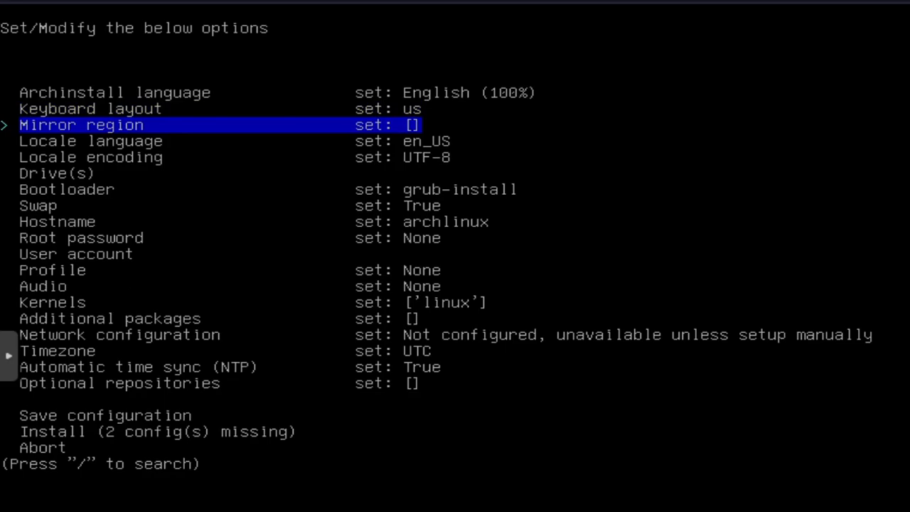
key(Return)
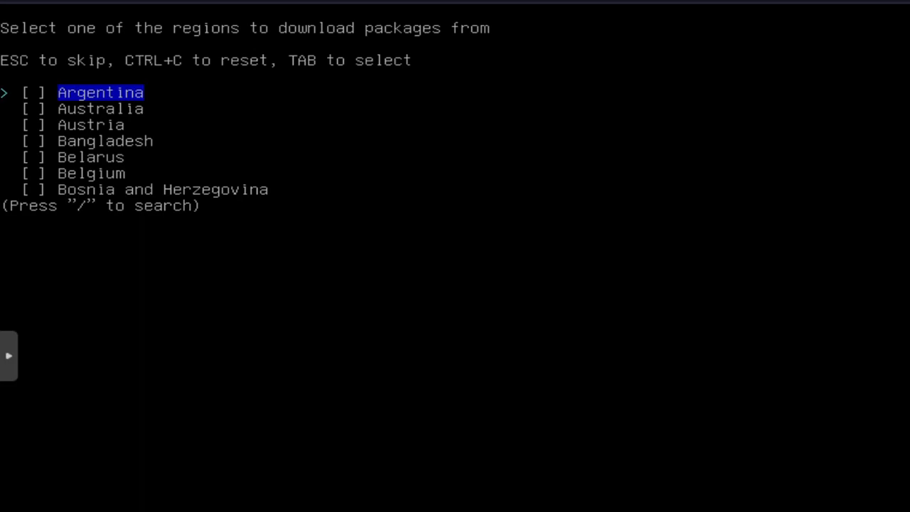
key(Up)
key(Up)
key(Up)
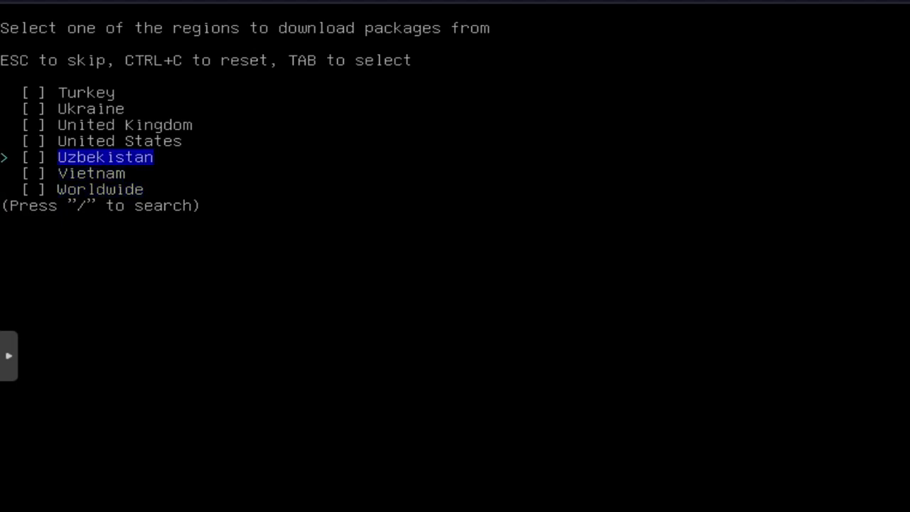
key(Up)
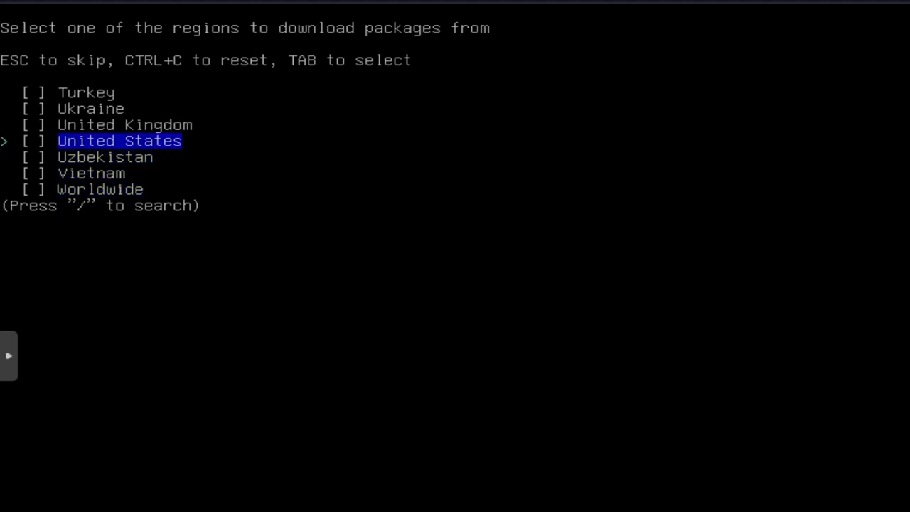
key(Tab)
key(Return)
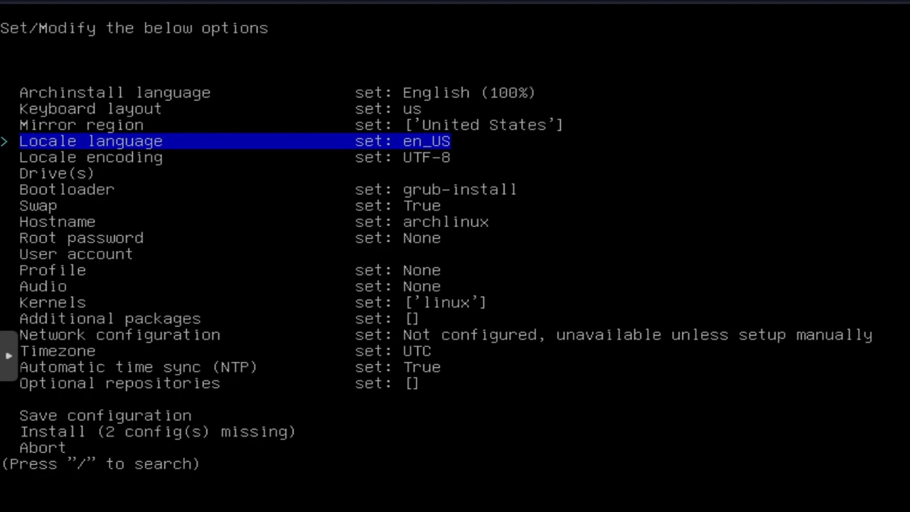
Step: Keep the locale language and encoding, and select the 32.0GB block device /dev/vda as the installation drive
key(Down)
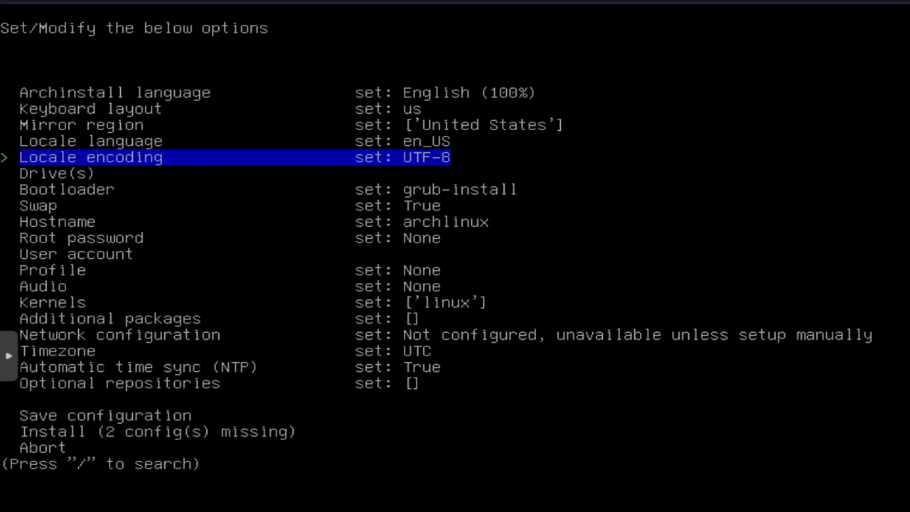
key(Down)
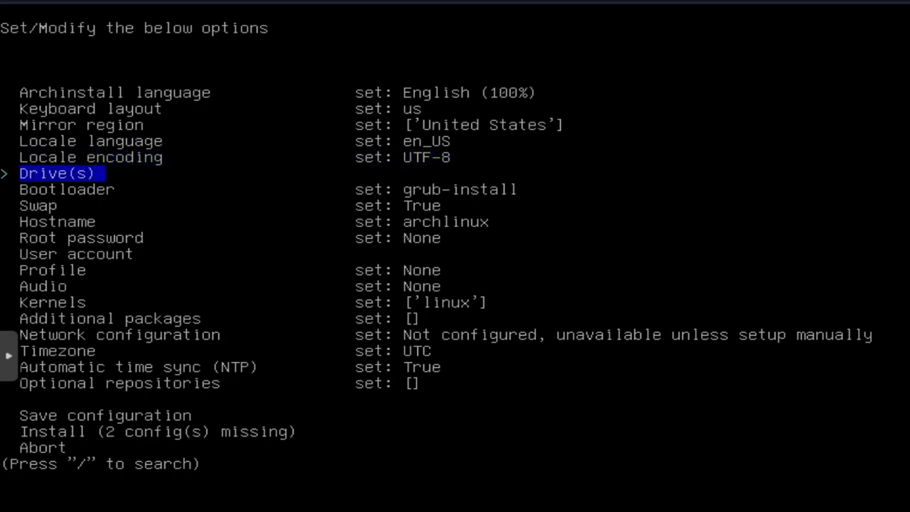
key(Return)
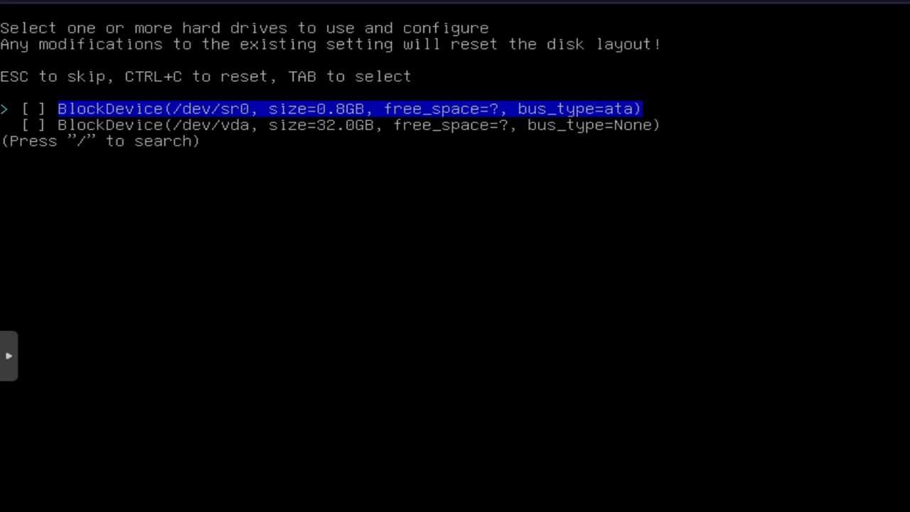
key(Down)
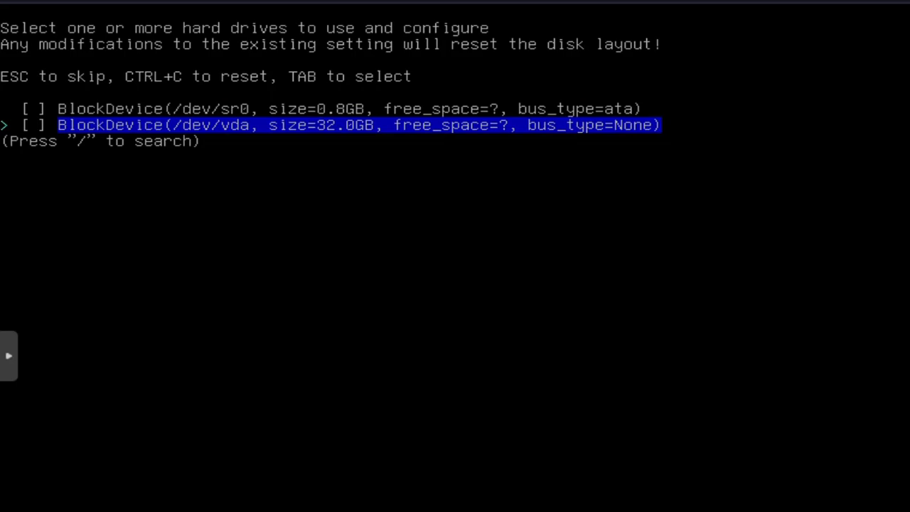
key(Tab)
key(Return)
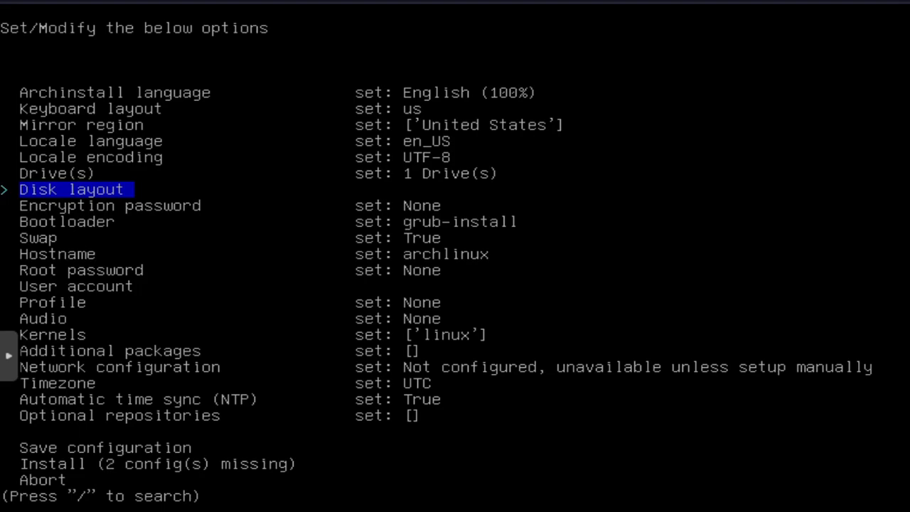
Step: Set the disk layout to wipe all selected drives with the best-effort default partition layout, using ext4 for the main partition
key(Return)
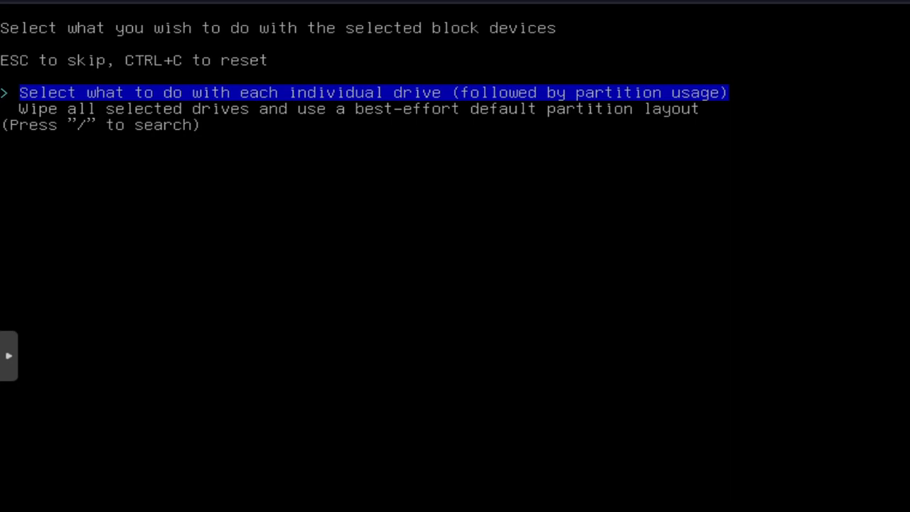
key(Down)
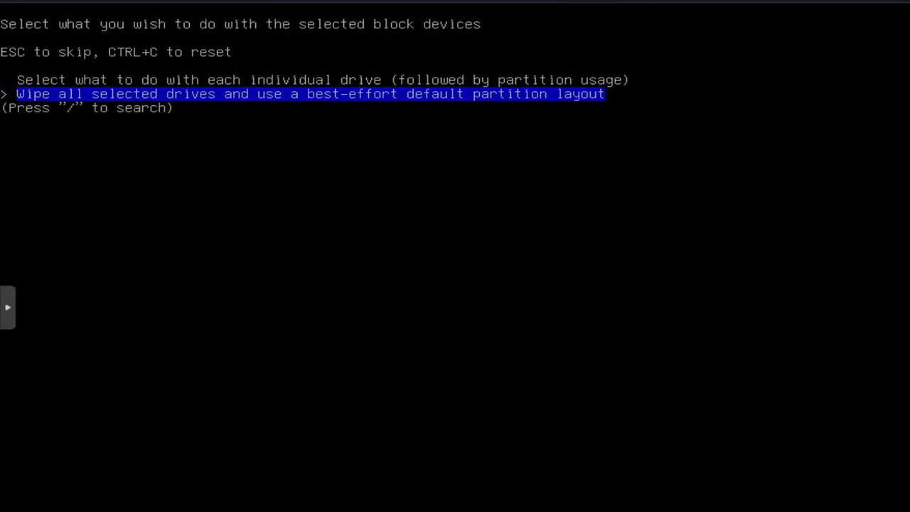
key(Return)
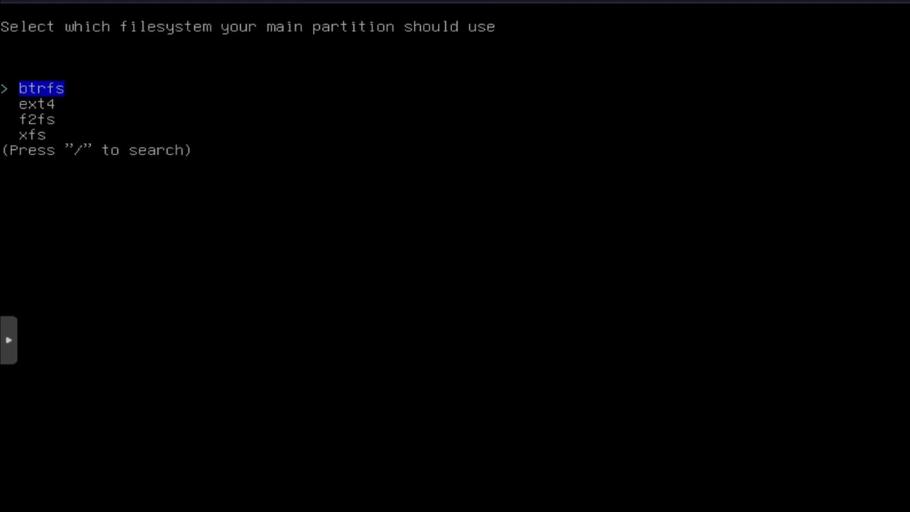
key(Down)
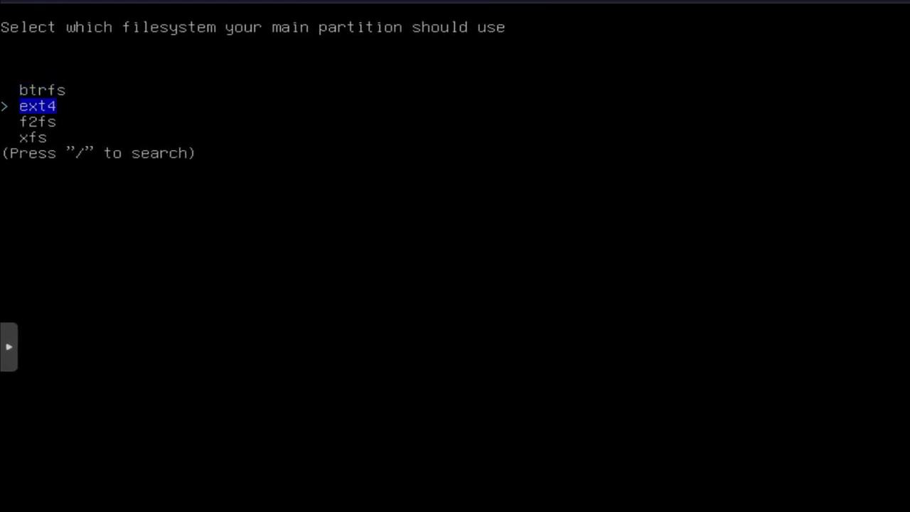
key(Down)
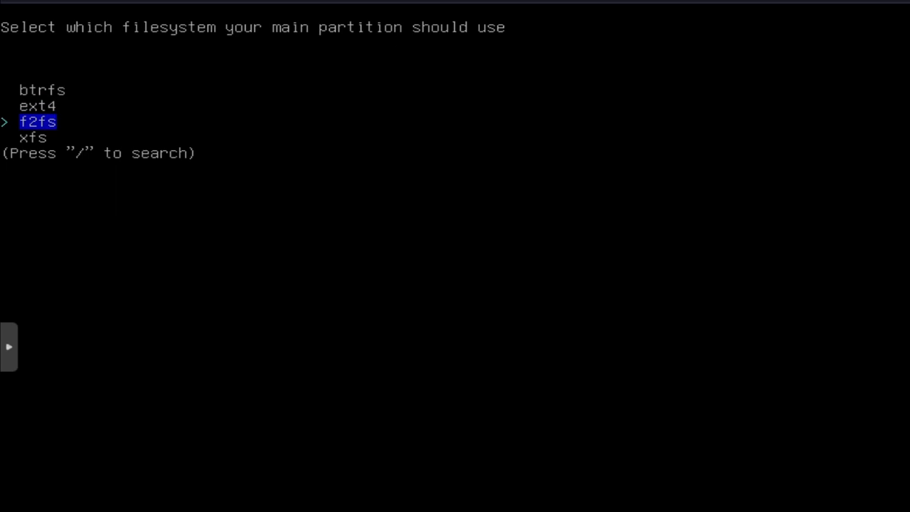
key(Up)
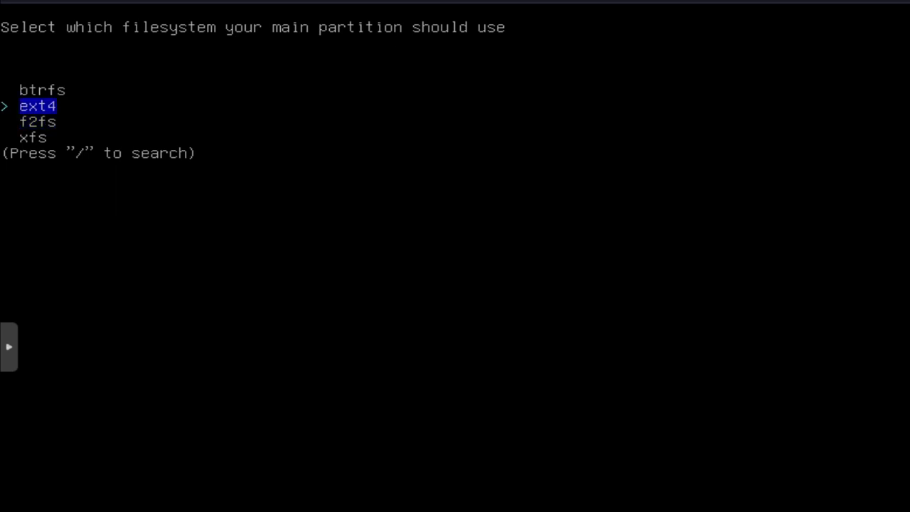
key(Return)
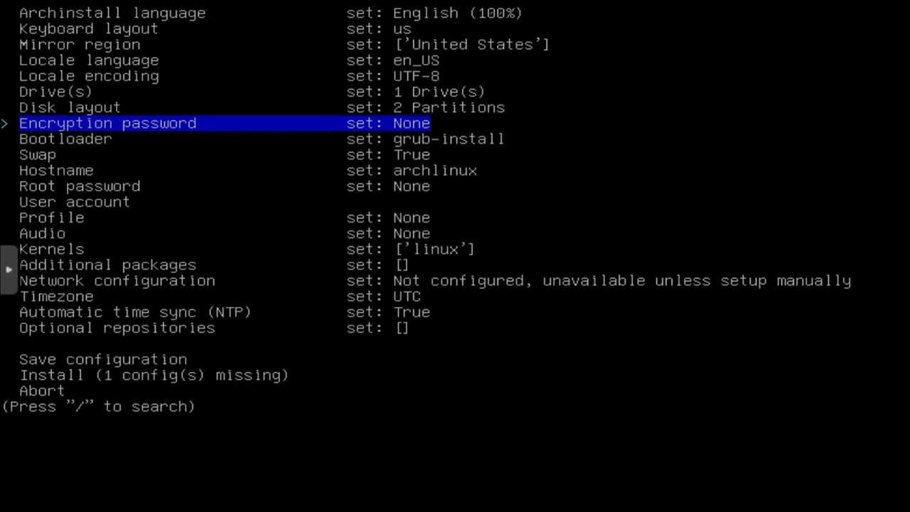
Step: Review the partition details of the disk layout, and keep the encryption, bootloader, swap, hostname and root password settings
key(Up)
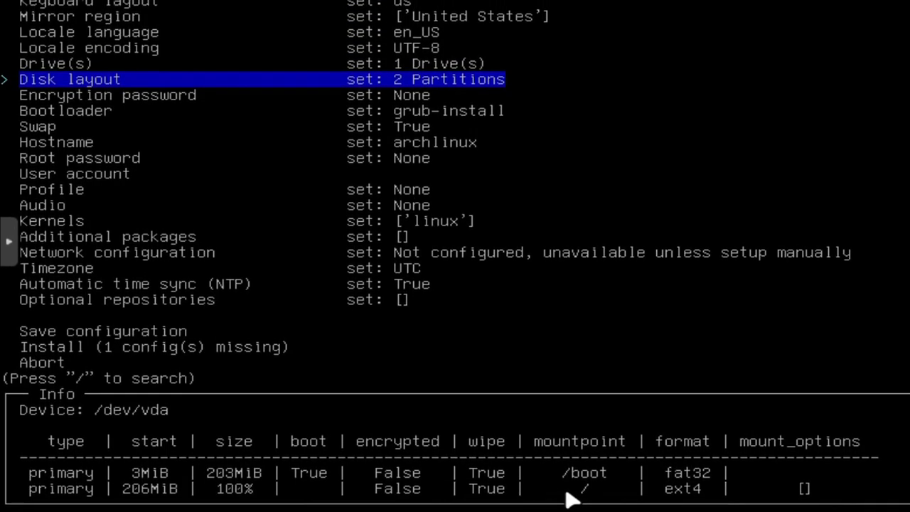
key(Down)
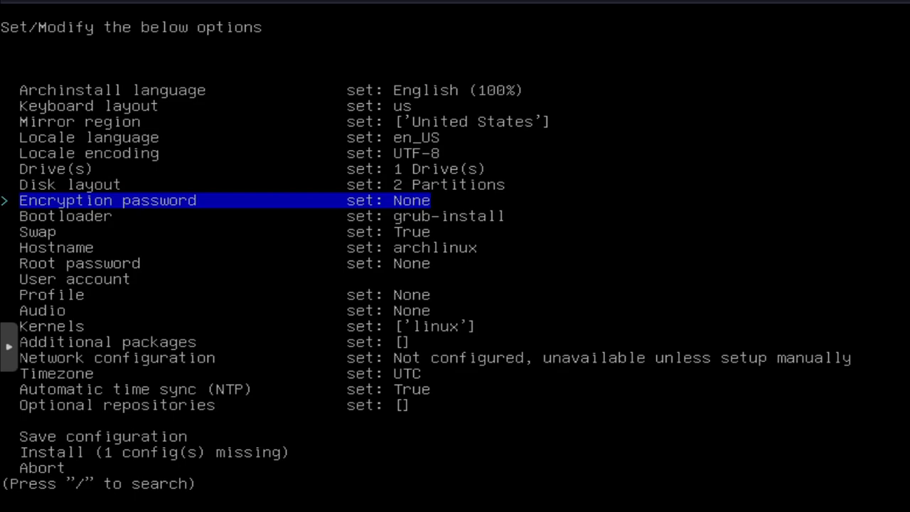
key(Down)
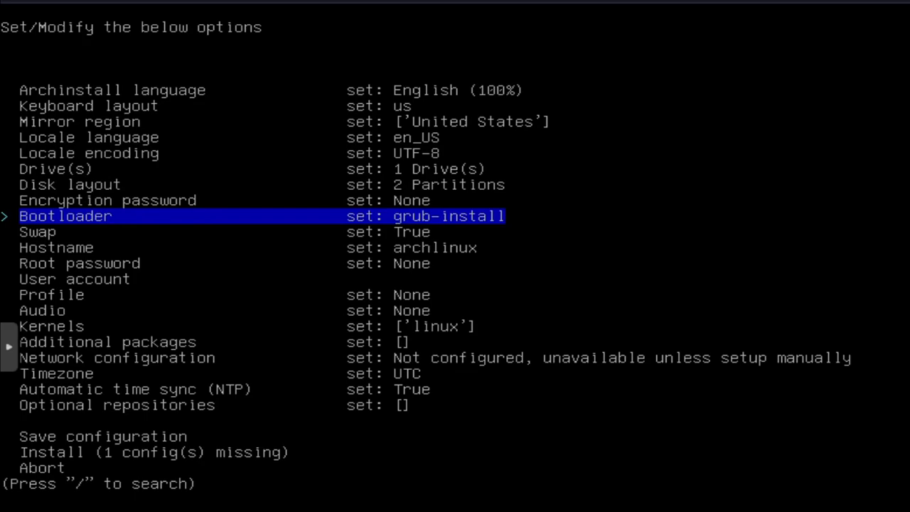
key(Down)
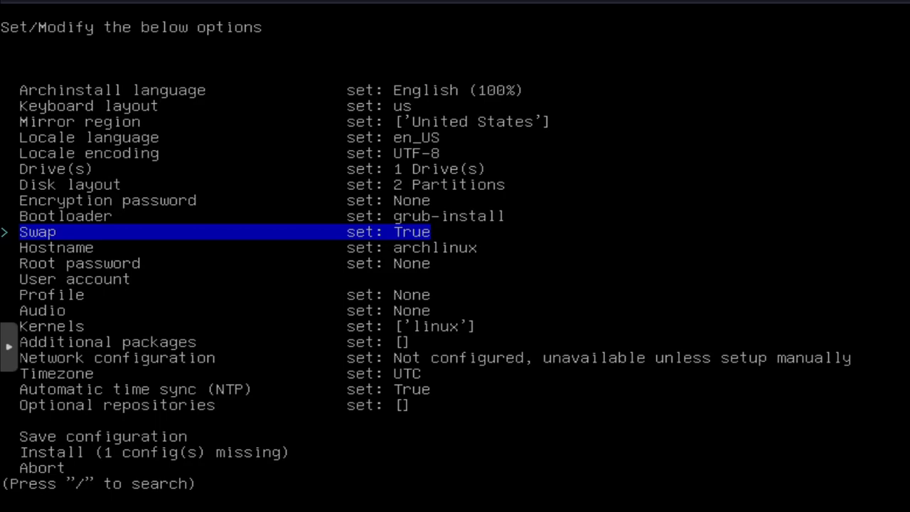
key(Down)
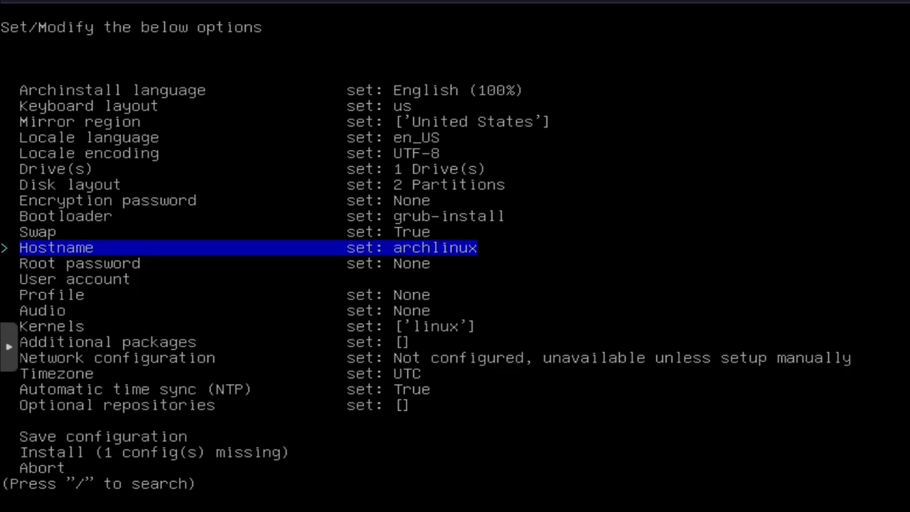
key(Down)
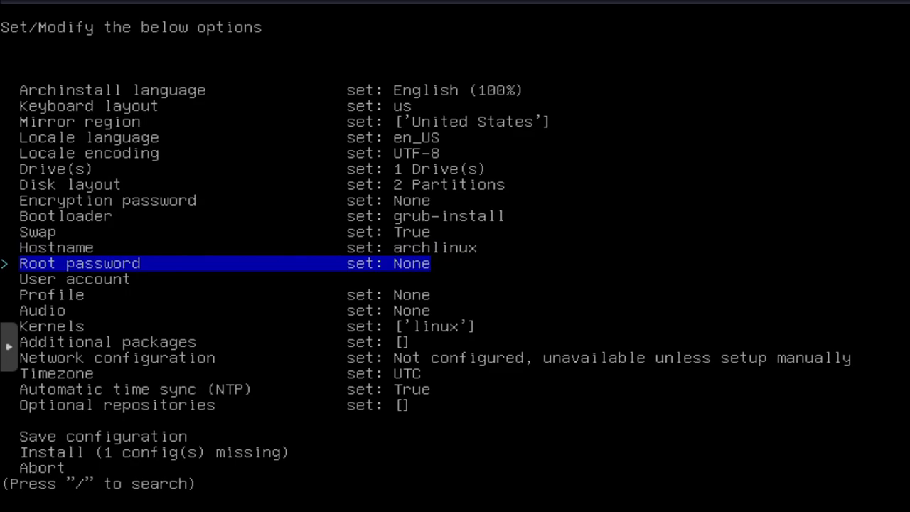
key(Down)
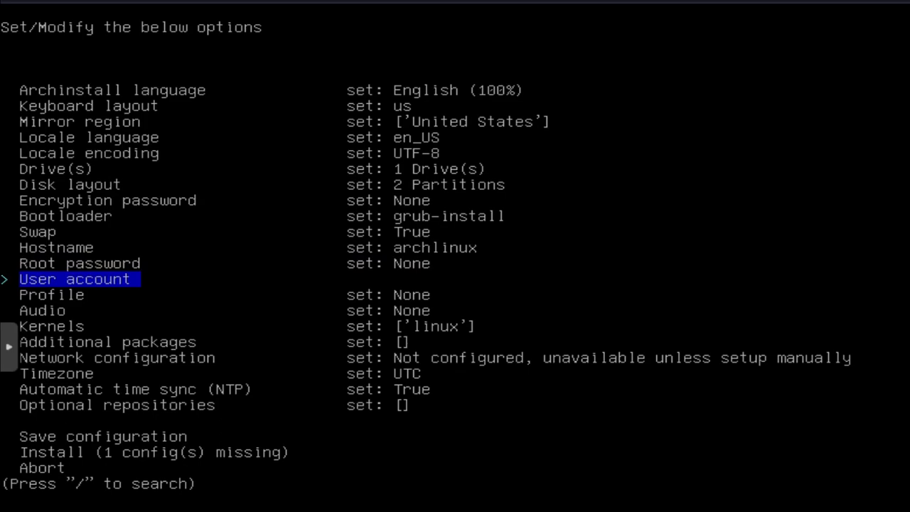
Step: Add a user account, entering the username and the account password with its verification
key(Return)
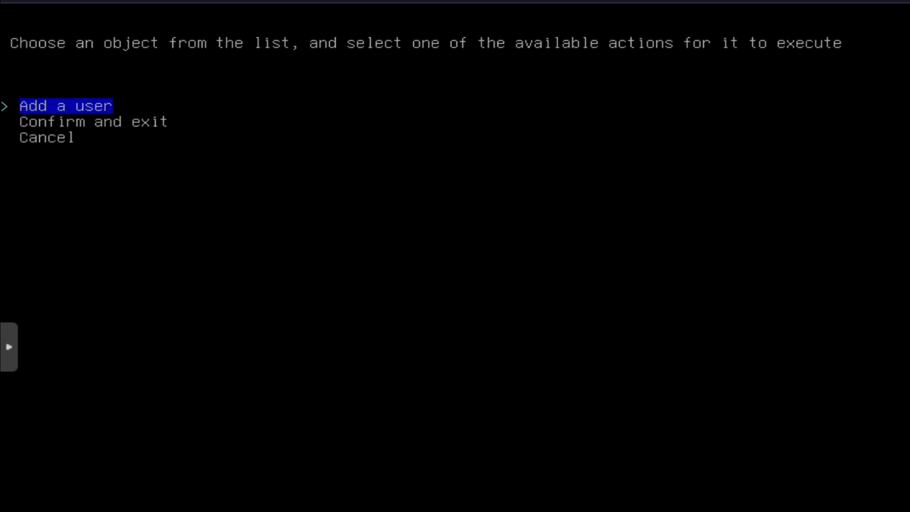
key(Down)
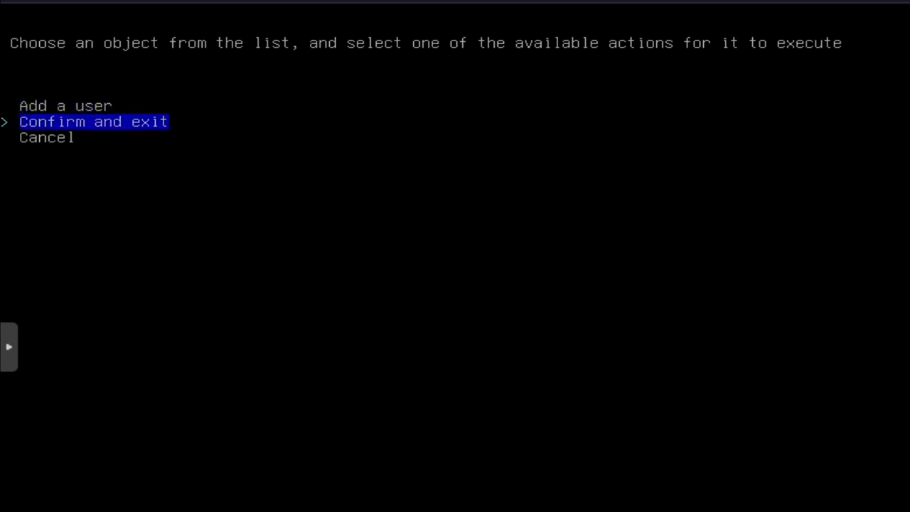
key(Down)
key(Up)
key(Up)
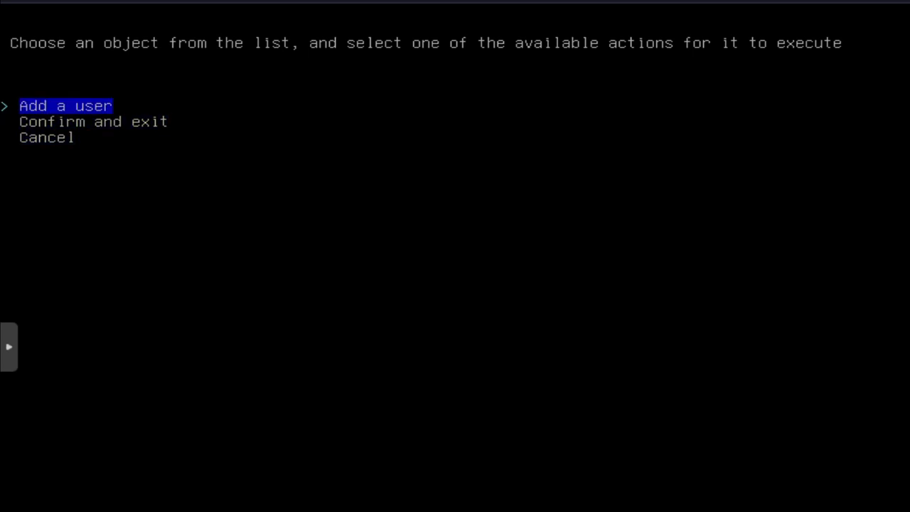
key(Return)
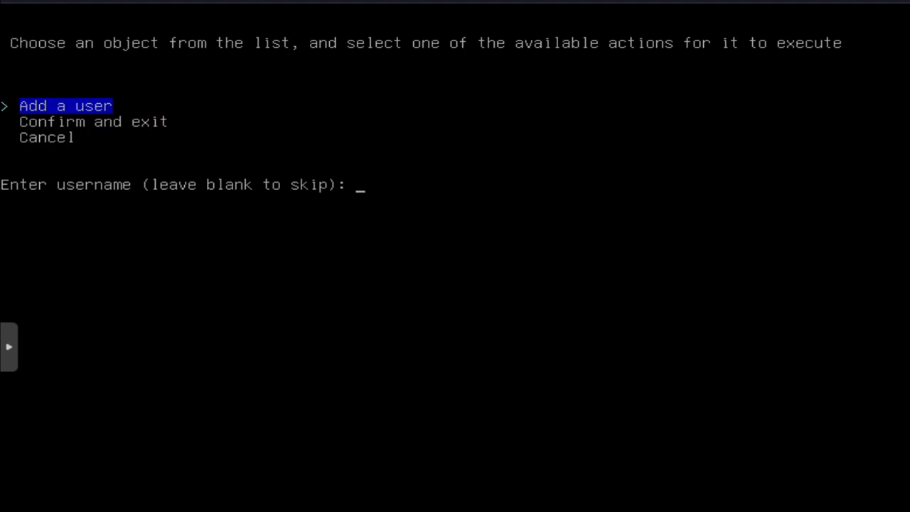
text(josh)
key(Return)
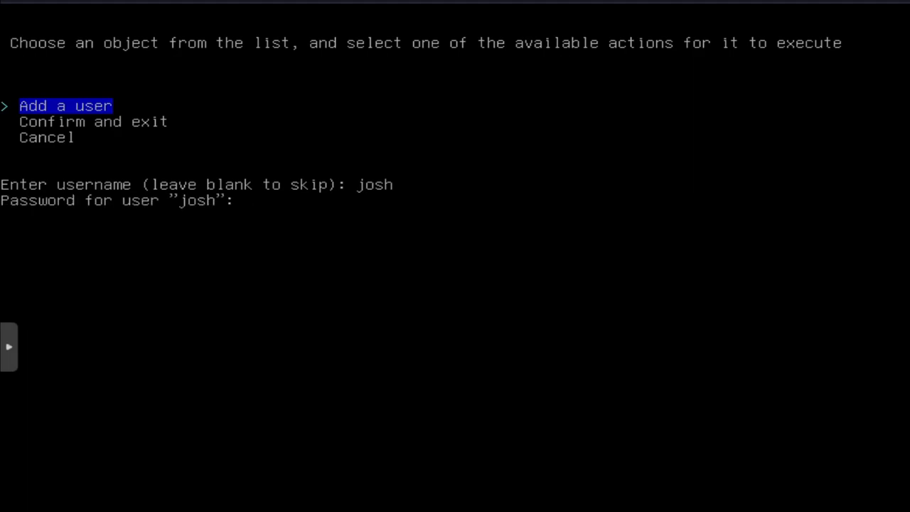
key(Return)
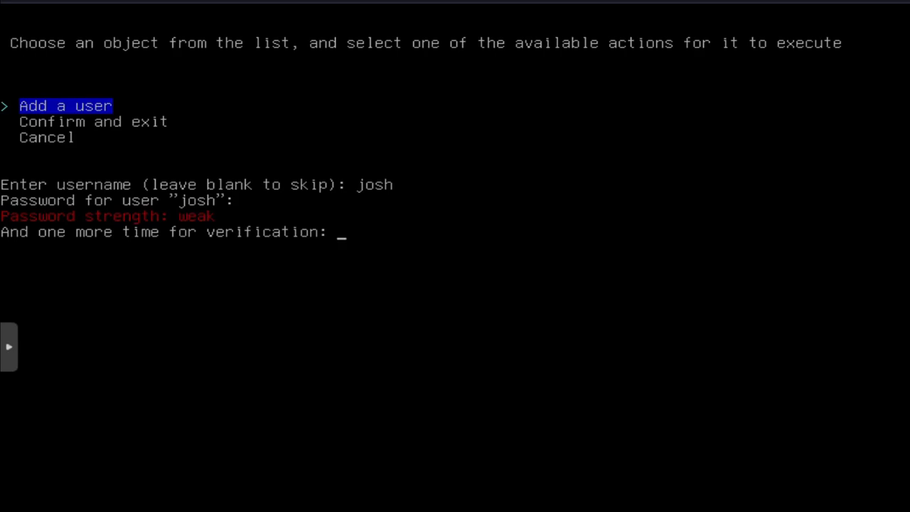
key(Return)
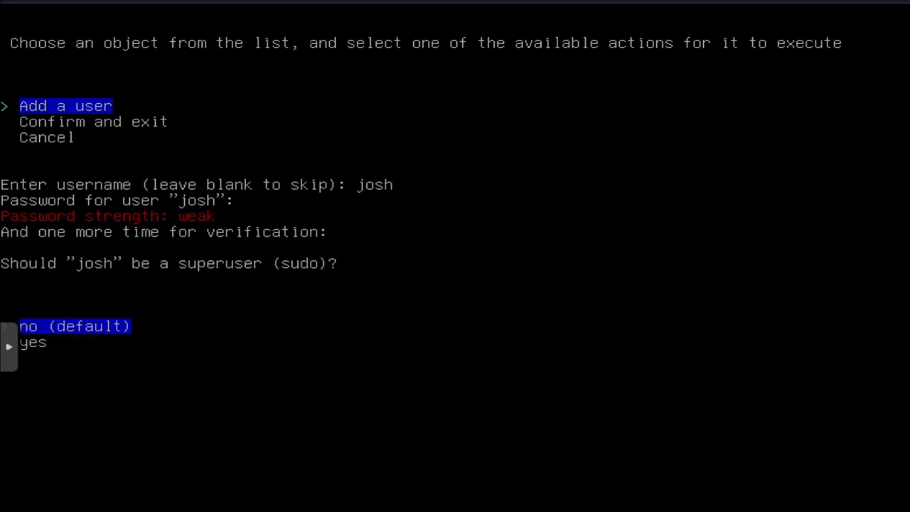
Step: Make the new user a superuser (sudo) and confirm the user account list
key(Down)
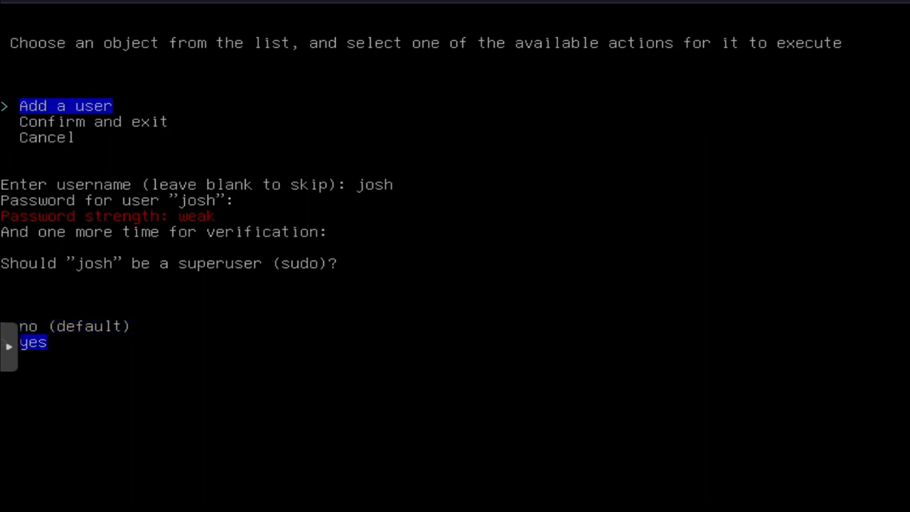
key(Return)
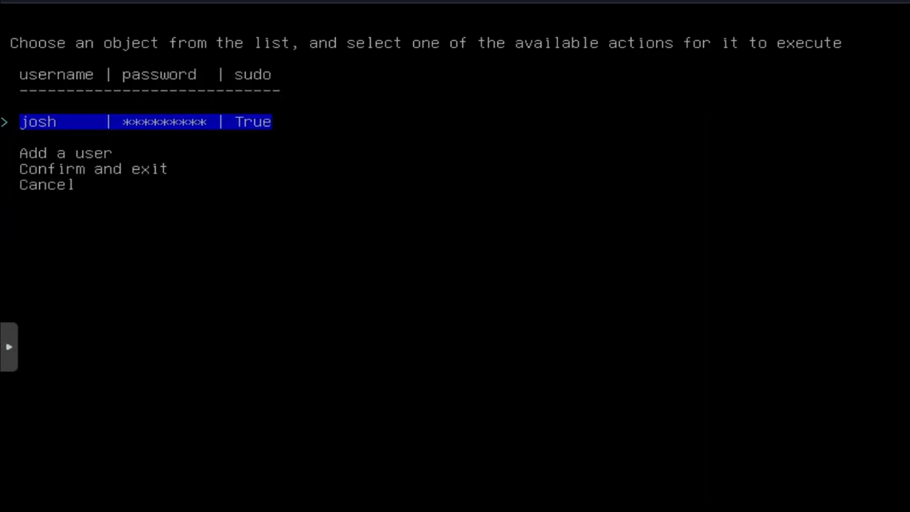
key(Down)
key(Down)
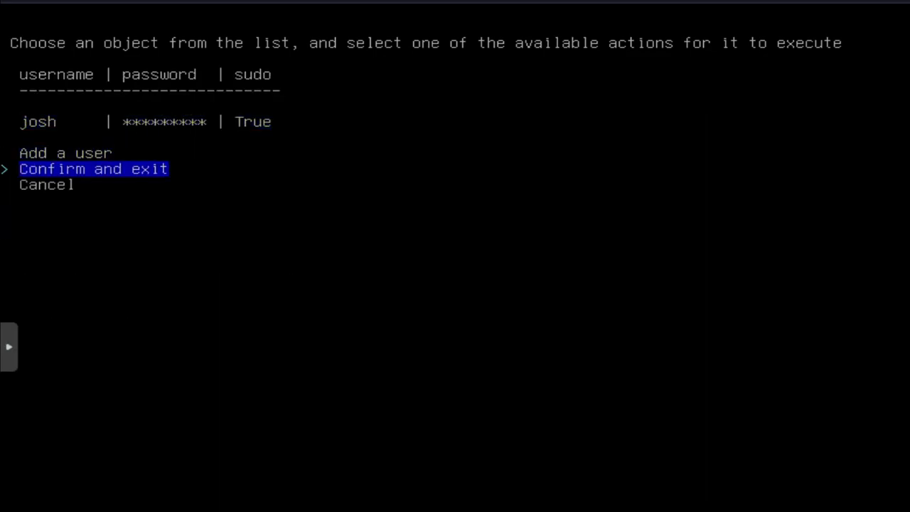
key(Return)
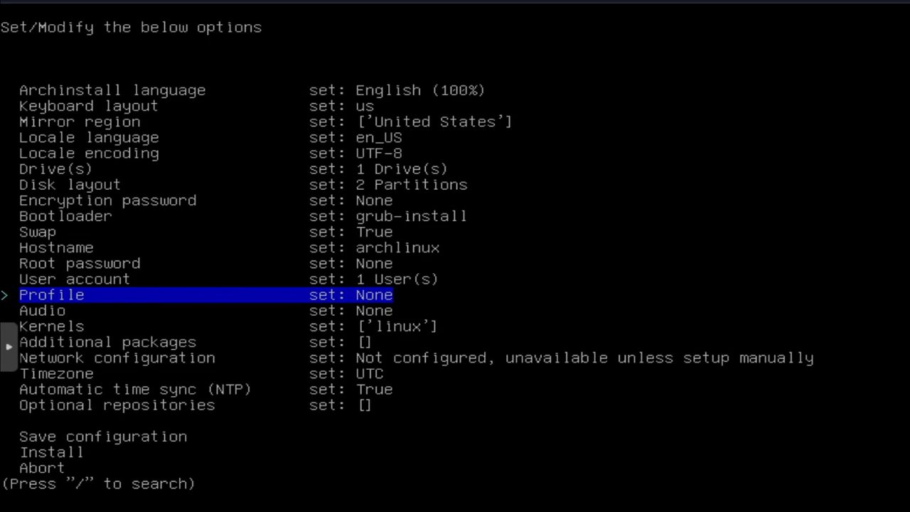
Step: Look over the pre-programmed profiles and choose the desktop profile
key(Return)
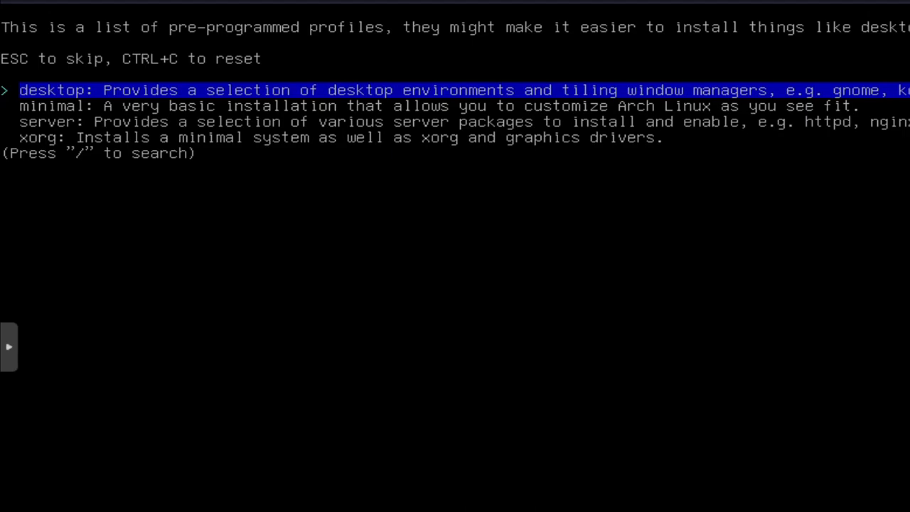
key(Down)
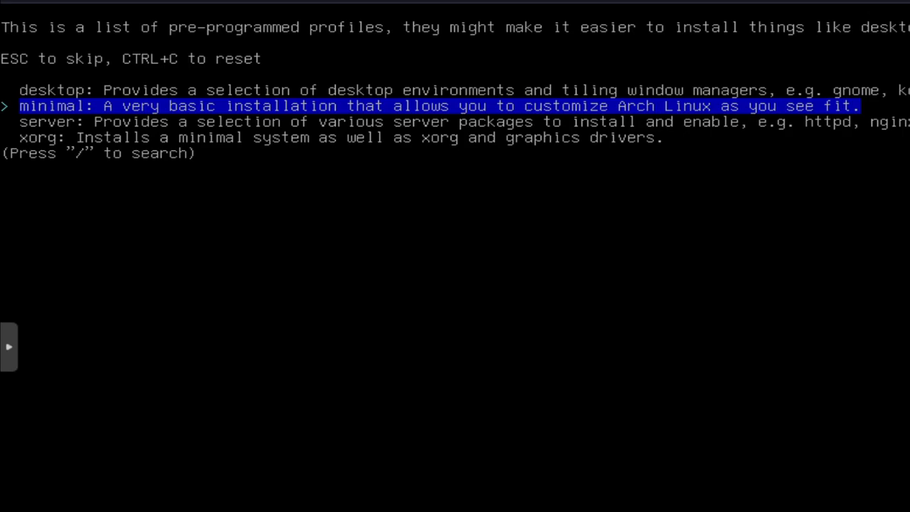
key(Down)
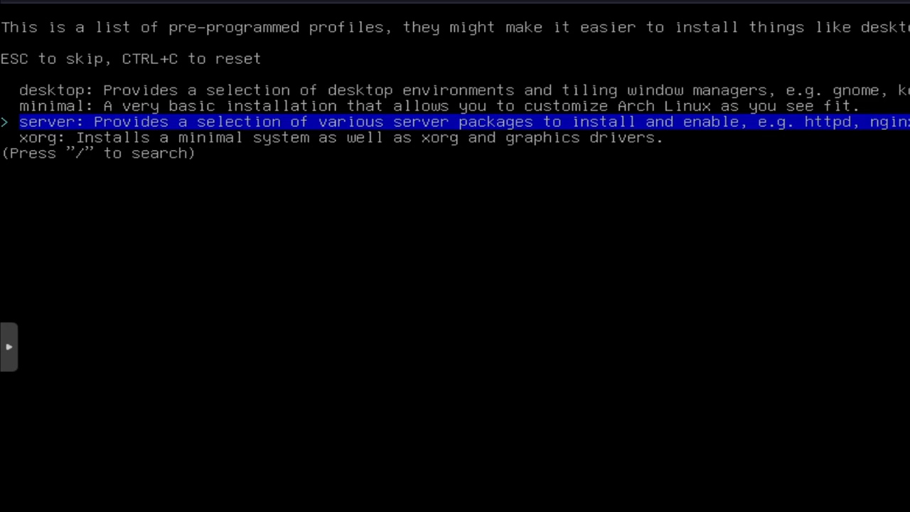
key(Down)
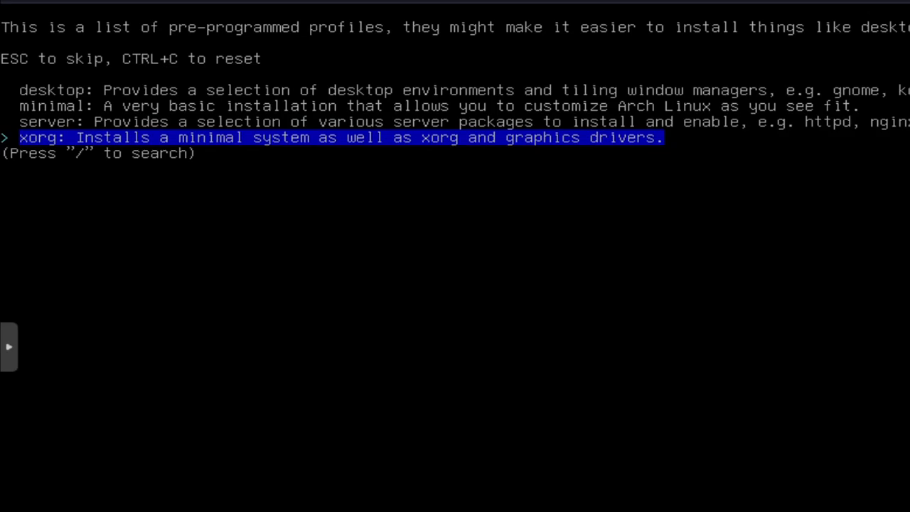
key(Up)
key(Up)
key(Up)
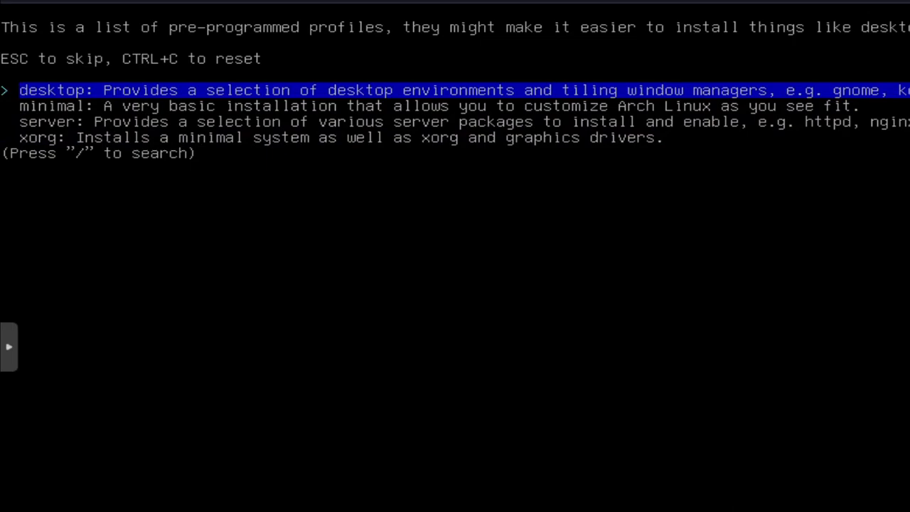
key(Return)
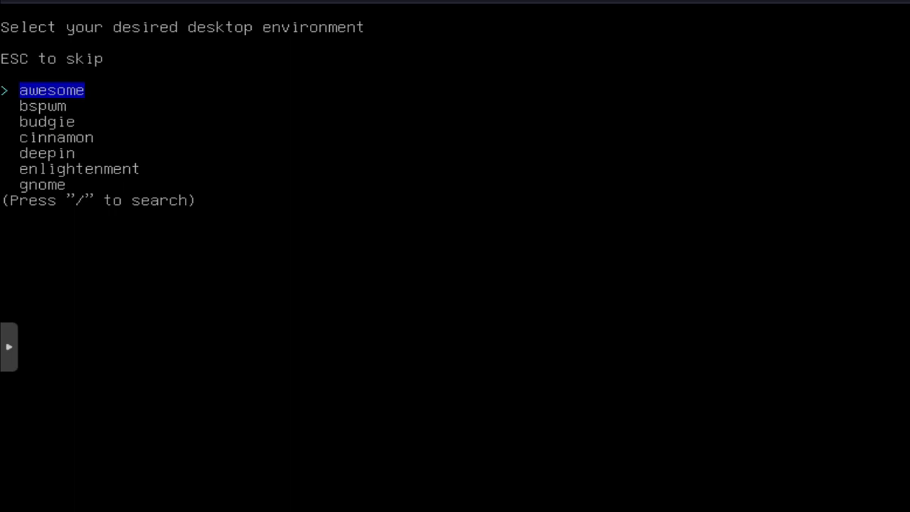
Step: Look through the whole list of available desktop environments, from awesome to xfce4
key(Down)
key(Down)
key(Down)
key(Down)
key(Down)
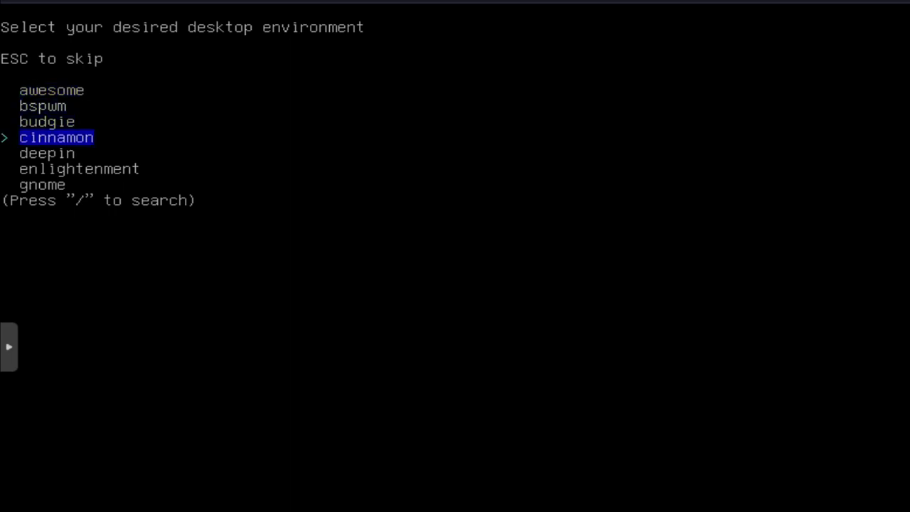
key(Up)
key(Up)
key(Up)
key(Up)
key(Up)
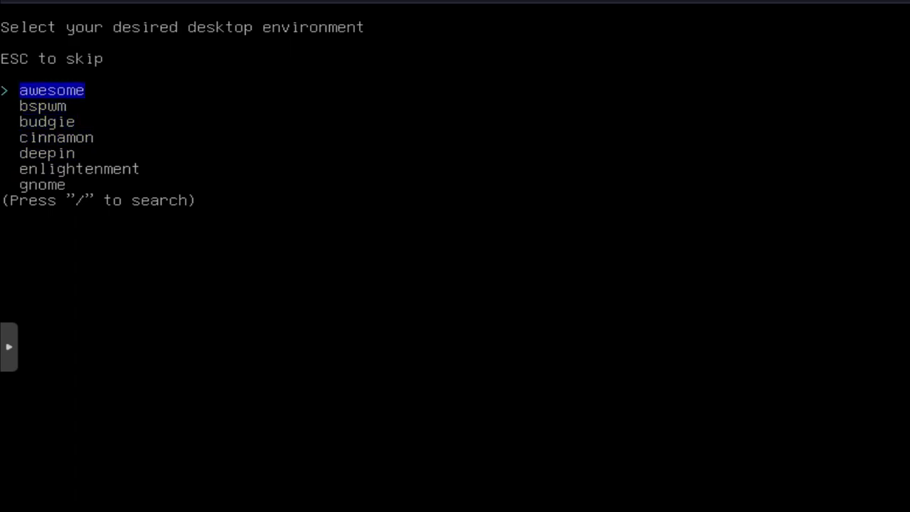
key(Down)
key(Down)
key(Down)
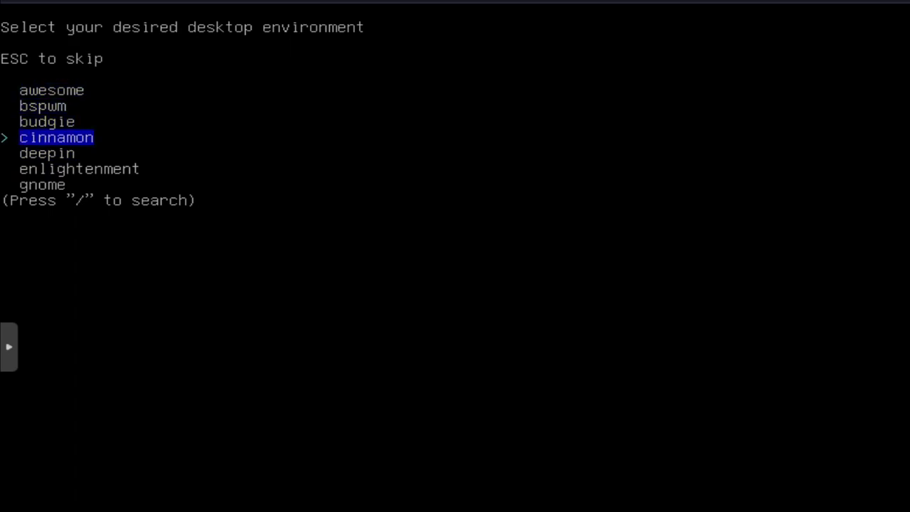
key(Down)
key(Down)
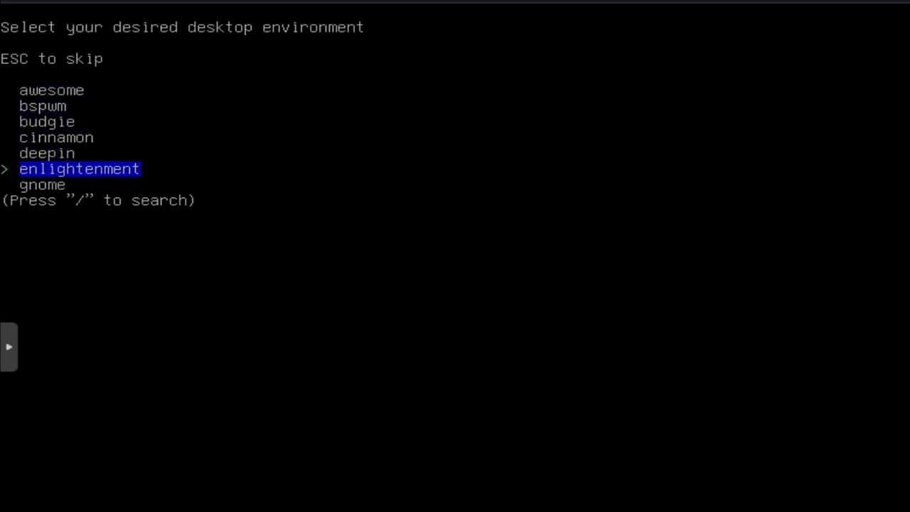
key(Down)
key(Down)
key(Down)
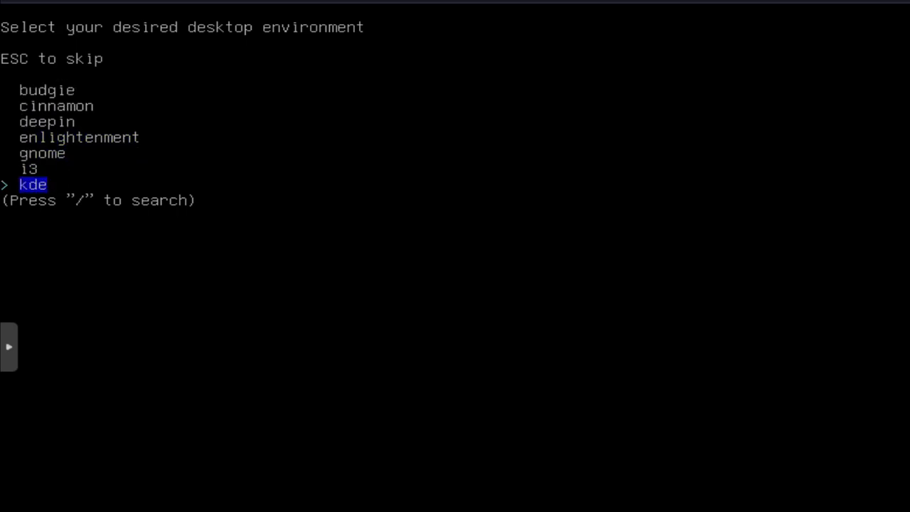
key(Down)
key(Up)
key(Down)
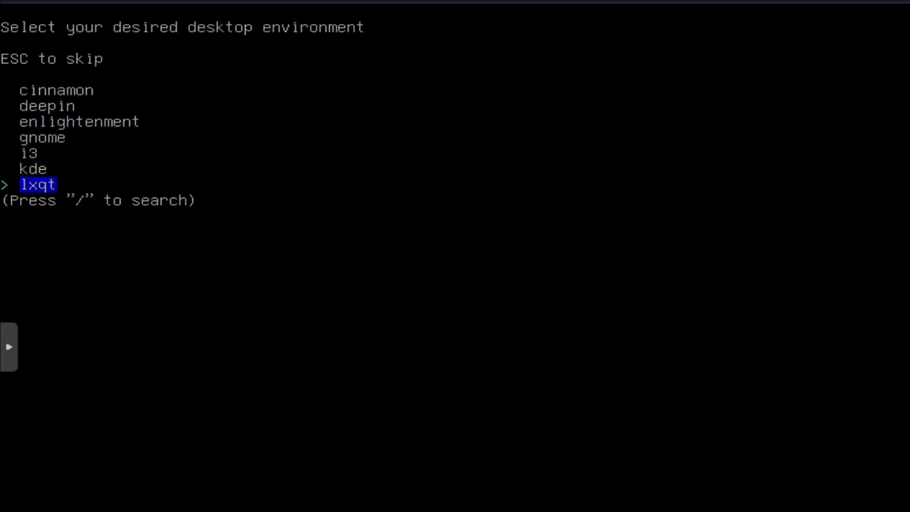
key(Down)
key(Down)
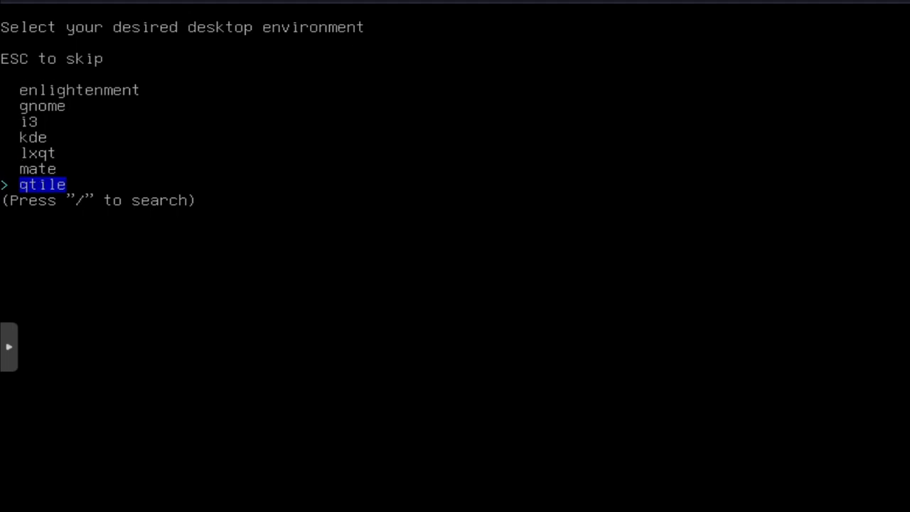
key(Down)
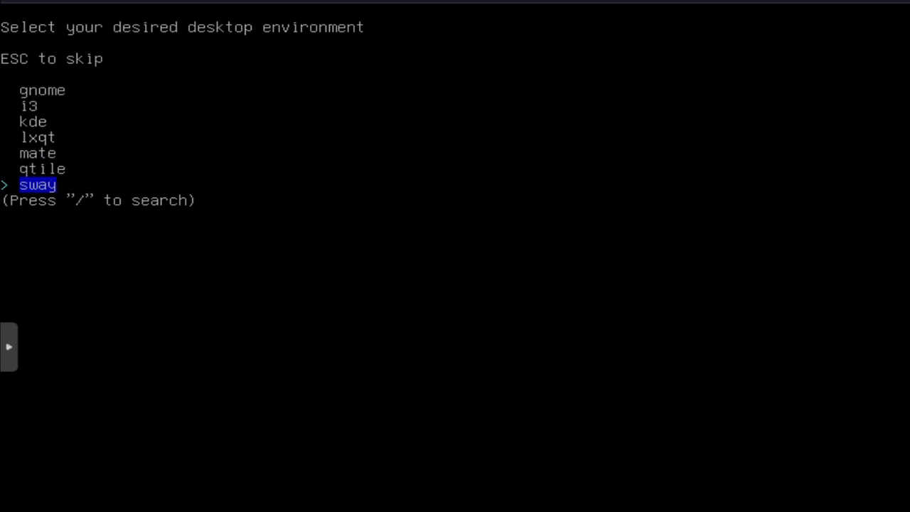
key(Down)
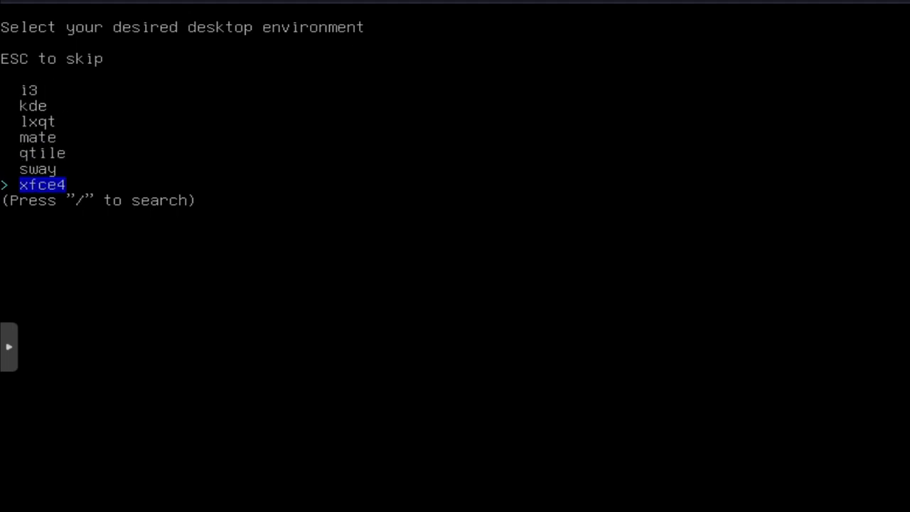
key(Down)
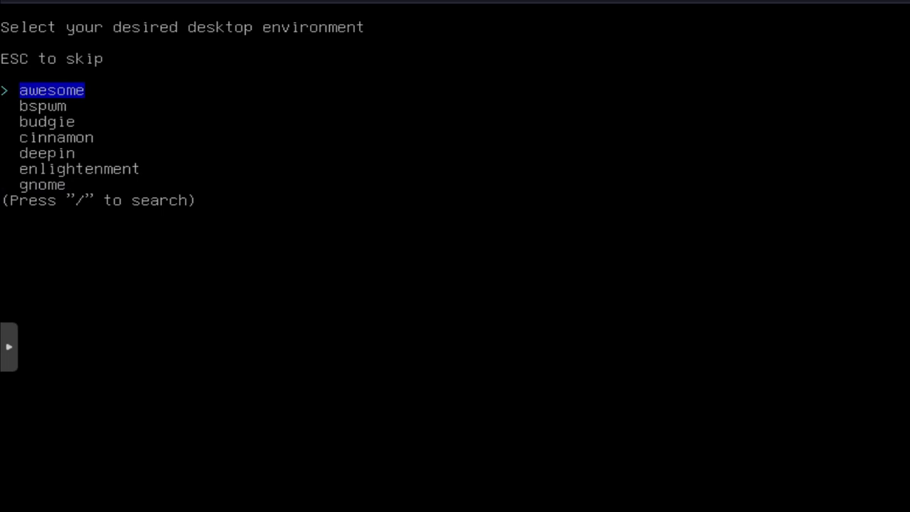
Step: Select deepin as the desktop environment and use the All open-source (default) graphics drivers
key(Down)
key(Down)
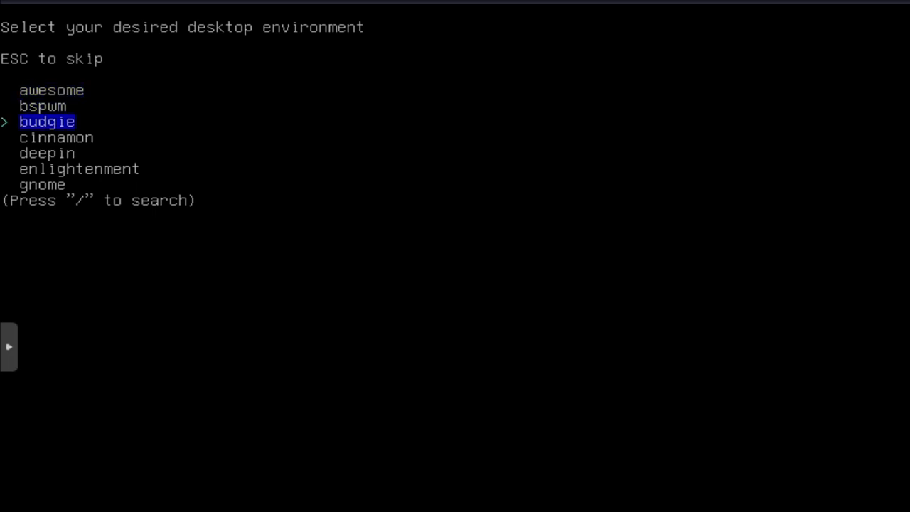
key(Down)
key(Down)
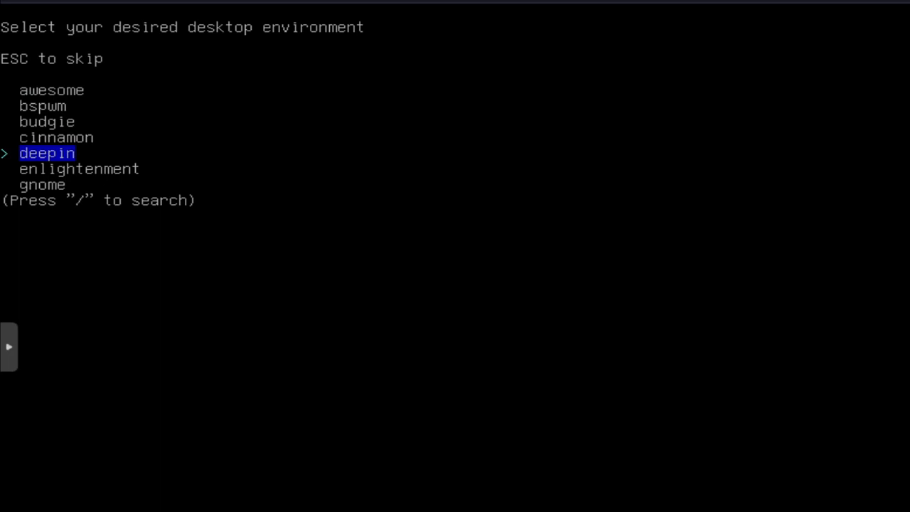
key(Return)
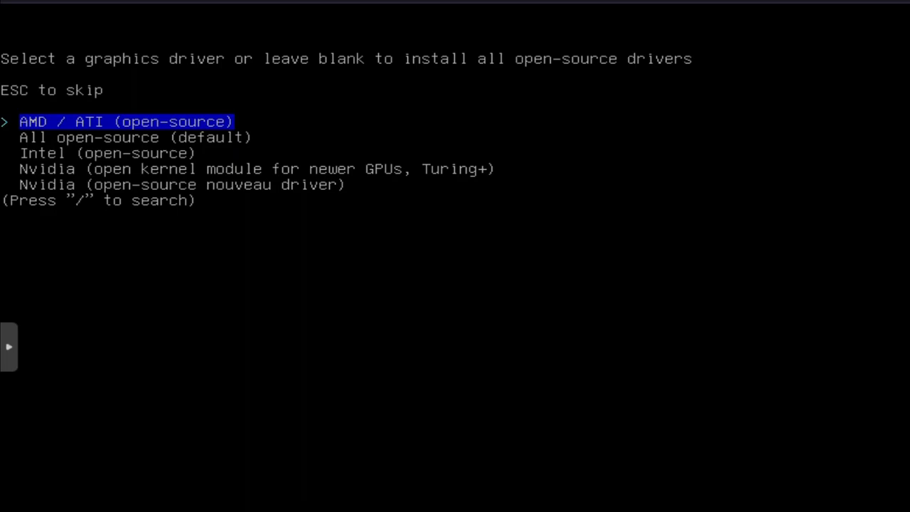
key(Down)
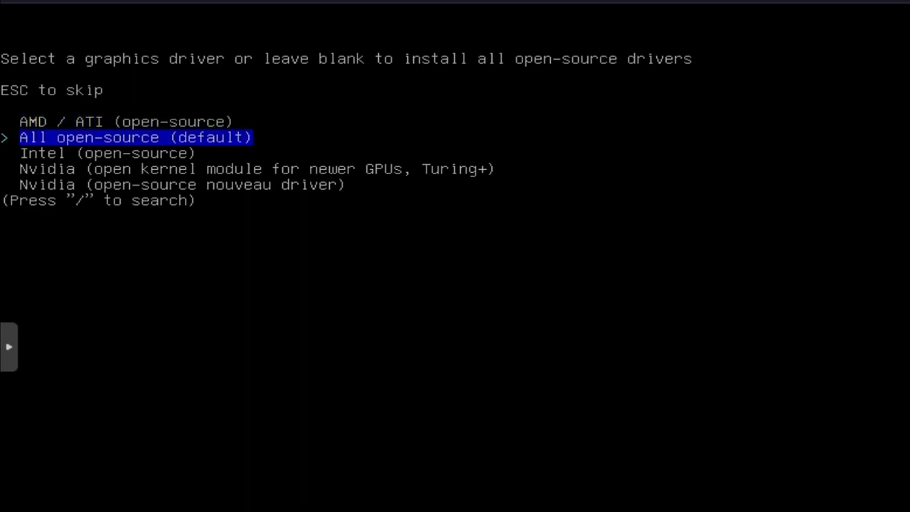
key(Return)
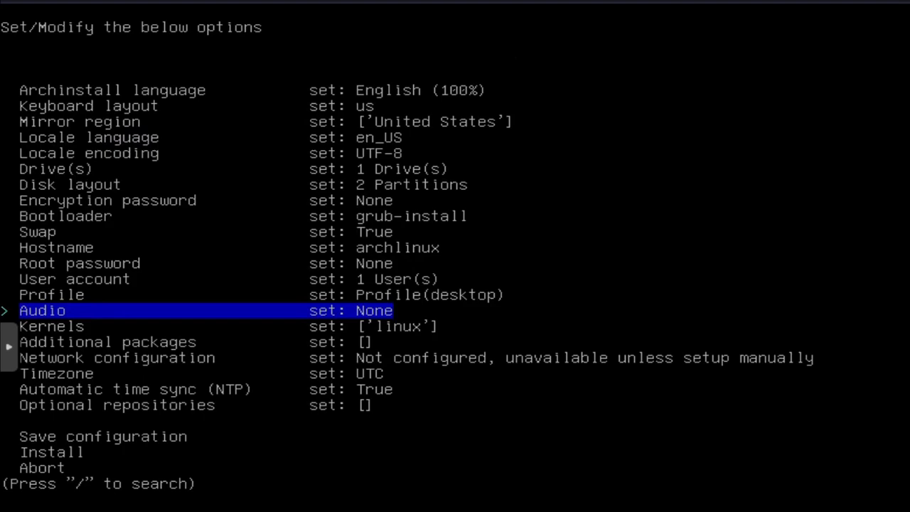
Step: Set the audio server to pipewire (default) and leave the additional packages blank
key(Return)
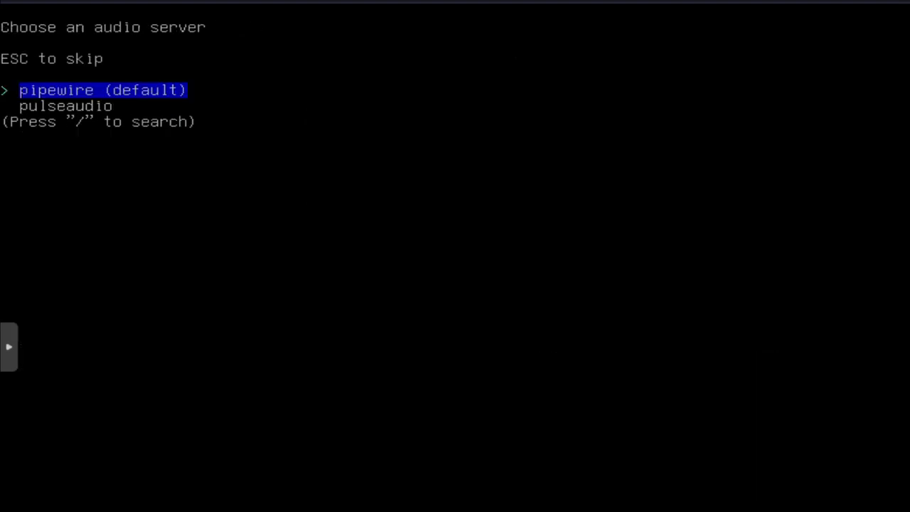
key(Return)
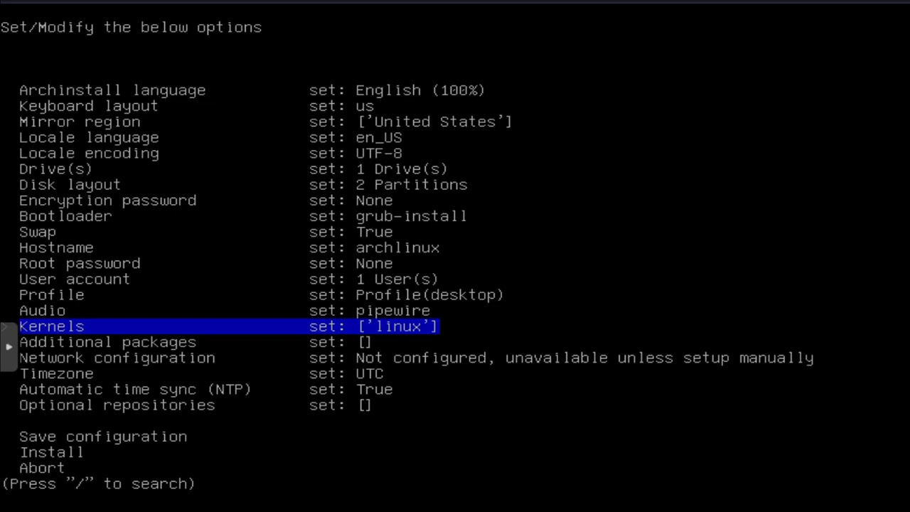
key(Down)
key(Up)
key(Down)
key(Return)
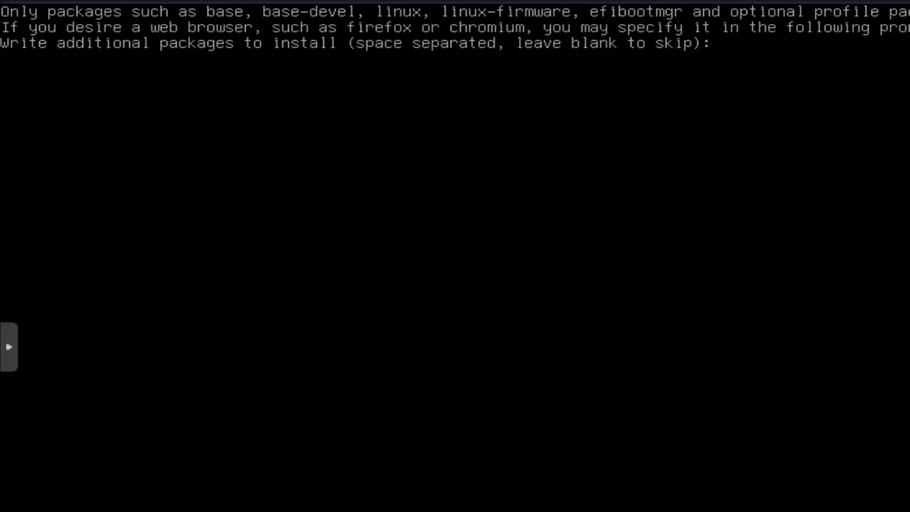
key(Return)
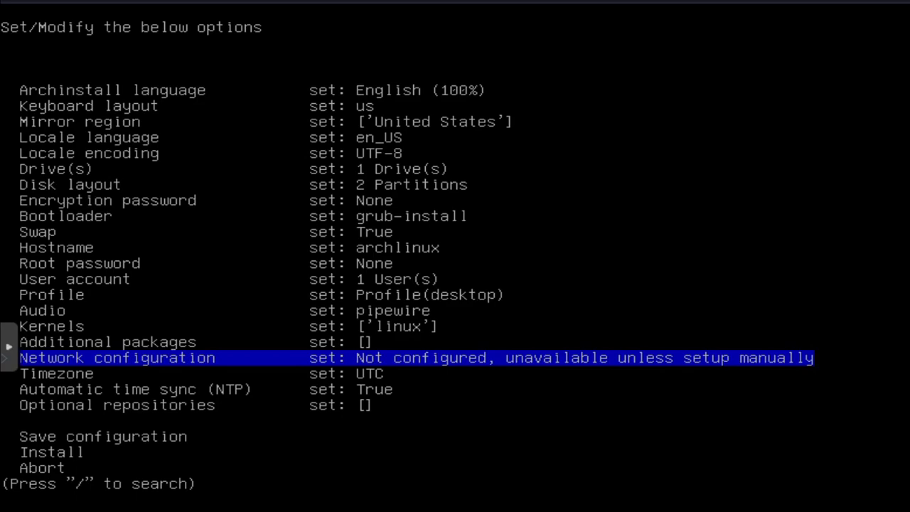
Step: Set the network configuration to Use NetworkManager
key(Return)
key(Down)
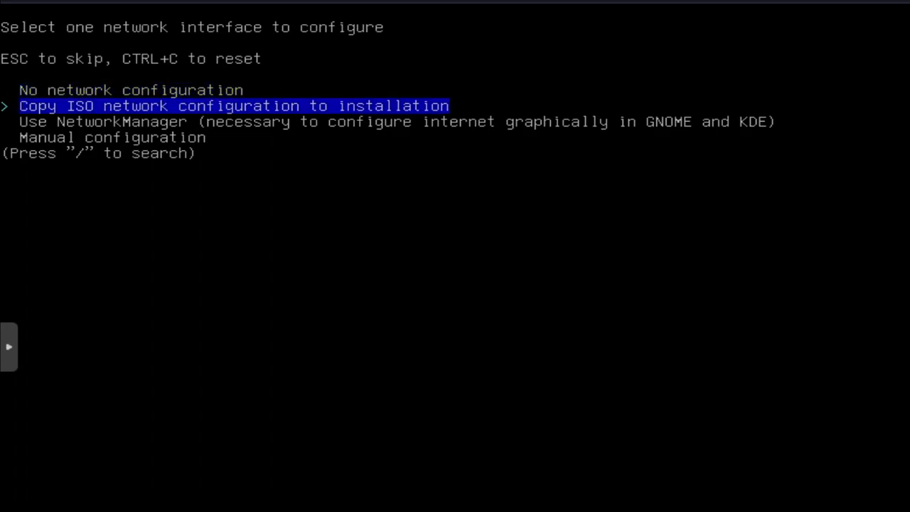
key(Down)
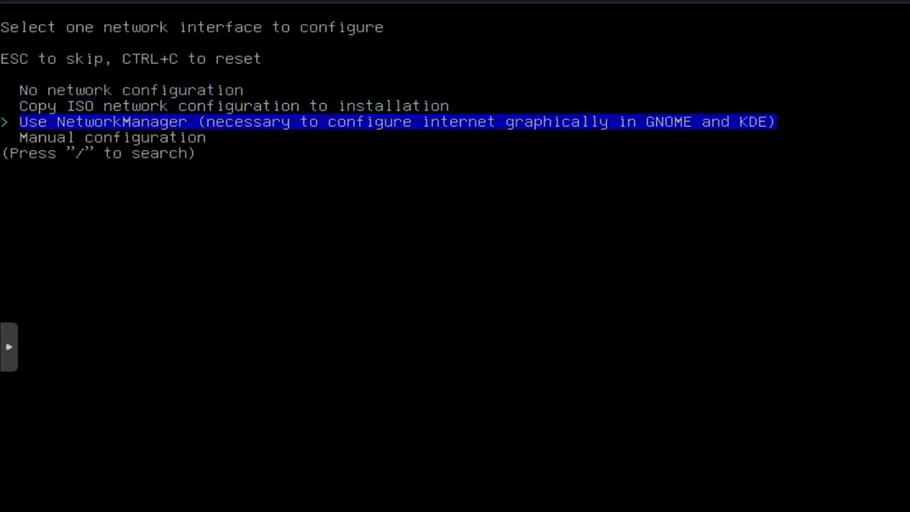
key(Return)
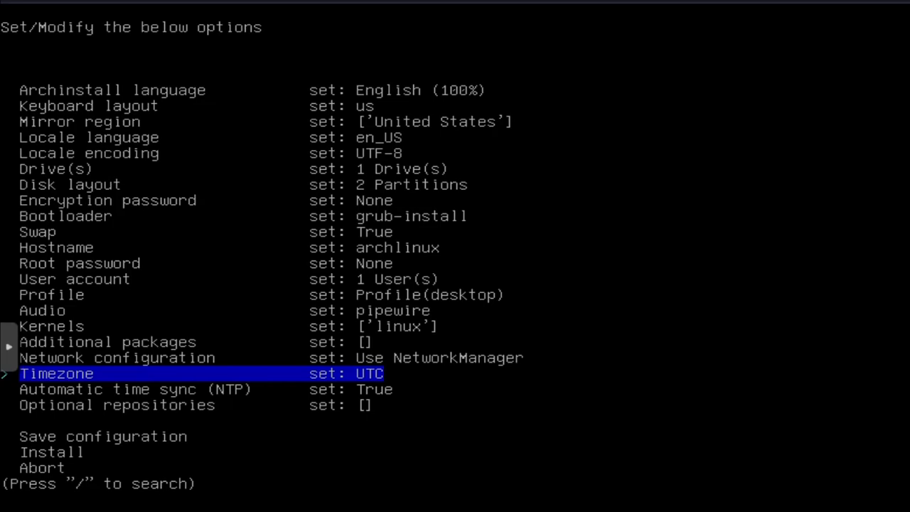
Step: Set the timezone to America/Los_Angeles
key(Return)
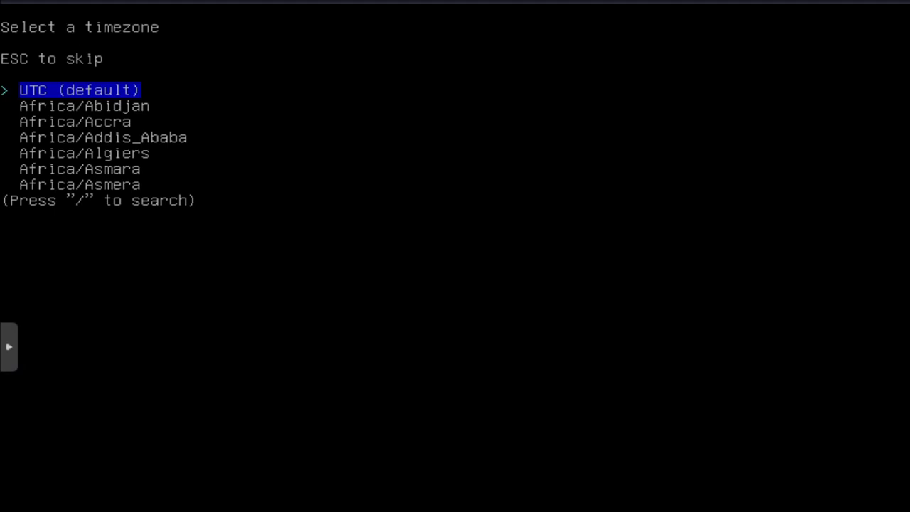
key(Up)
key(Down)
key(Down)
key(Down)
key(Down)
key(Down)
key(Down)
key(Down)
key(Down)
key(Down)
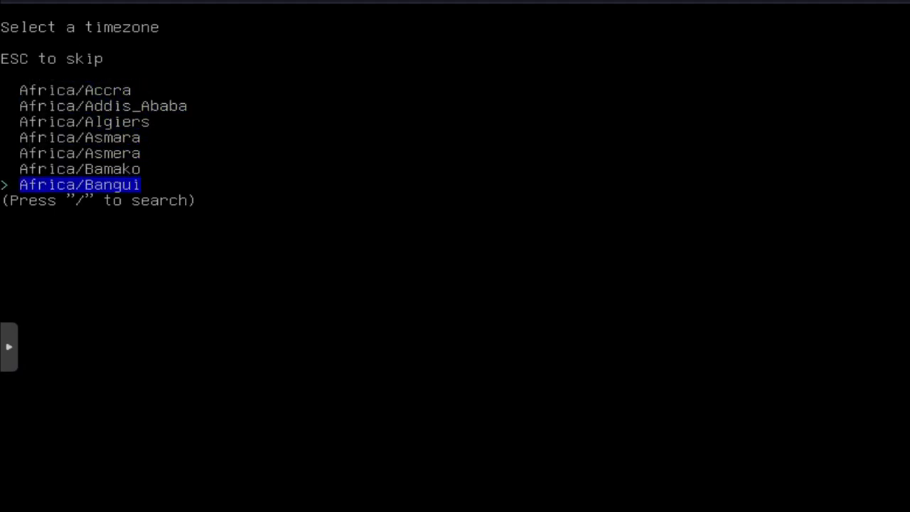
key(Down)
key(Down)
key(Down)
key(Down)
key(Down)
key(Down)
key(Down)
key(Down)
key(Down)
key(Down)
key(Down)
key(Down)
key(Down)
key(Down)
key(Down)
key(Down)
key(Down)
key(Down)
key(Down)
key(Down)
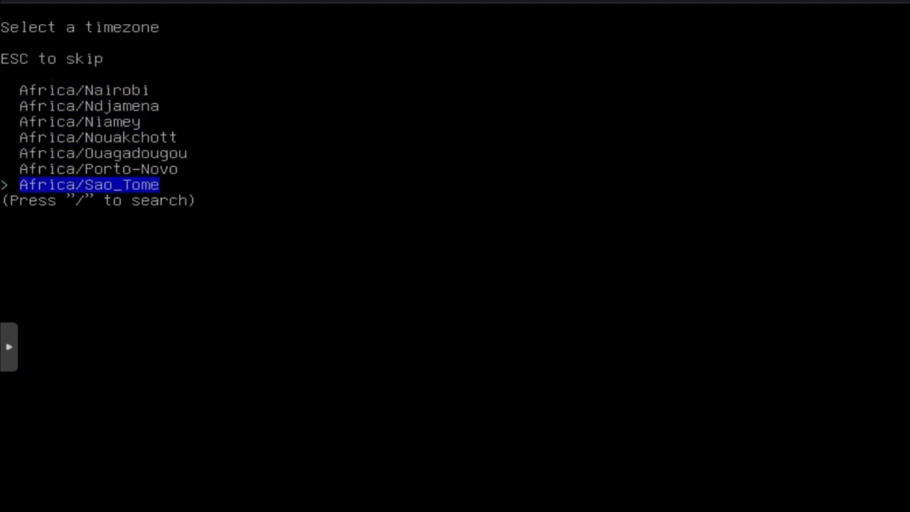
key(Down)
key(Down)
key(Down)
key(Down)
key(Down)
key(Down)
key(Down)
key(Down)
key(Down)
key(Down)
key(Down)
key(Down)
key(Down)
key(Down)
key(Down)
key(Down)
key(Down)
key(Down)
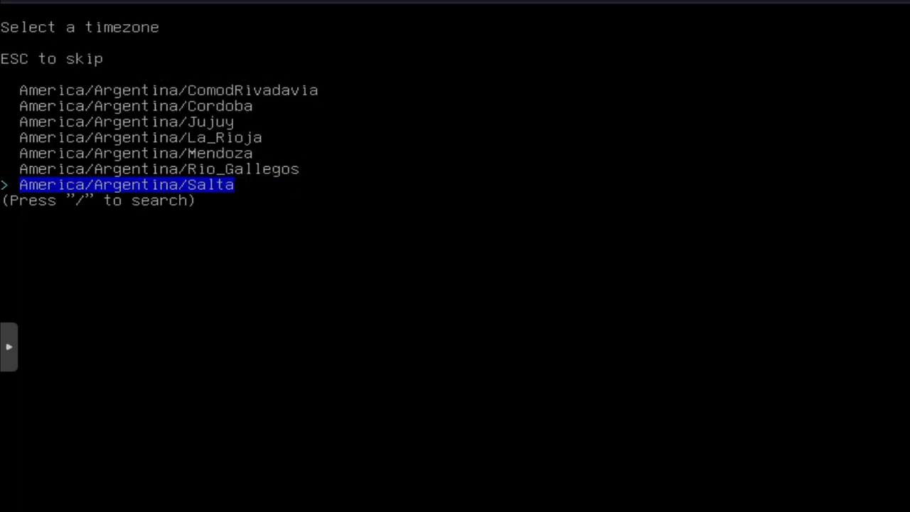
key(Down)
key(Down)
key(Down)
key(Down)
key(Down)
key(Down)
key(Down)
key(Down)
key(Down)
key(Down)
key(Down)
key(Down)
key(Down)
key(Down)
key(Down)
key(Down)
key(Down)
key(Down)
key(Down)
key(Down)
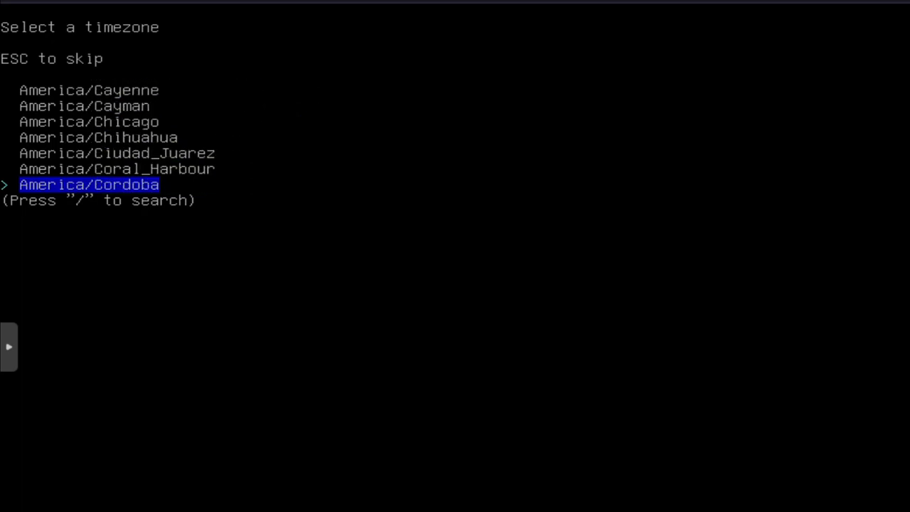
key(Down)
key(Down)
key(Down)
key(Down)
key(Down)
key(Down)
key(Down)
key(Down)
key(Down)
key(Down)
key(Down)
key(Down)
key(Down)
key(Down)
key(Down)
key(Down)
key(Down)
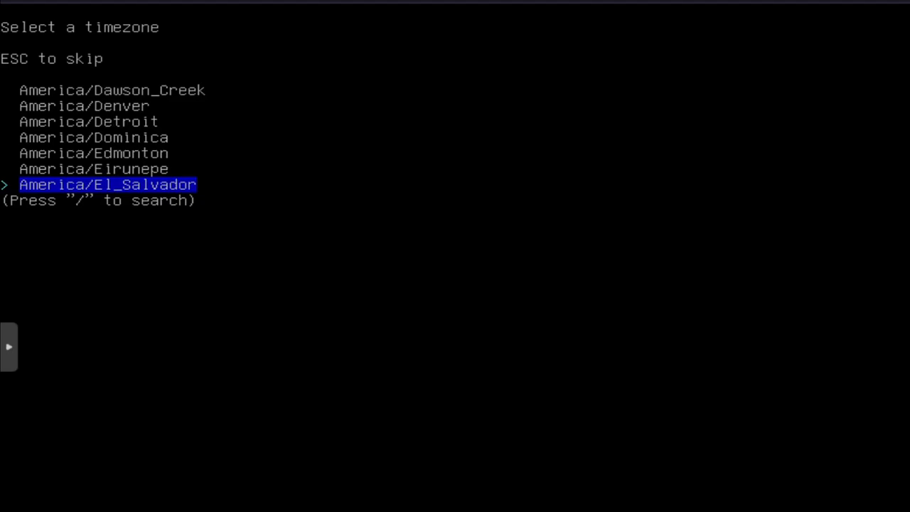
key(Down)
key(Down)
key(Down)
key(Down)
key(Down)
key(Down)
key(Down)
key(Down)
key(Down)
key(Down)
key(Down)
key(Down)
key(Down)
key(Down)
key(Down)
key(Down)
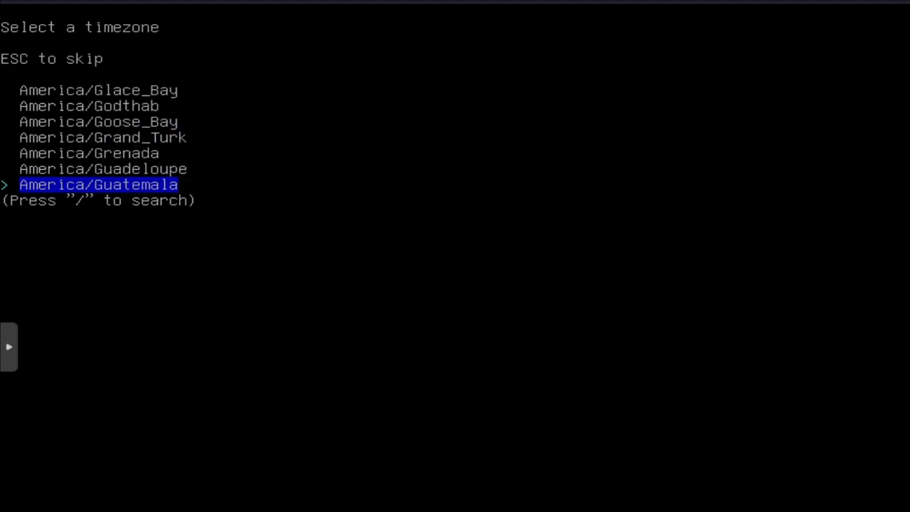
key(Down)
key(Down)
key(Down)
key(Down)
key(Down)
key(Down)
key(Down)
key(Down)
key(Down)
key(Down)
key(Down)
key(Down)
key(Down)
key(Down)
key(Down)
key(Down)
key(Down)
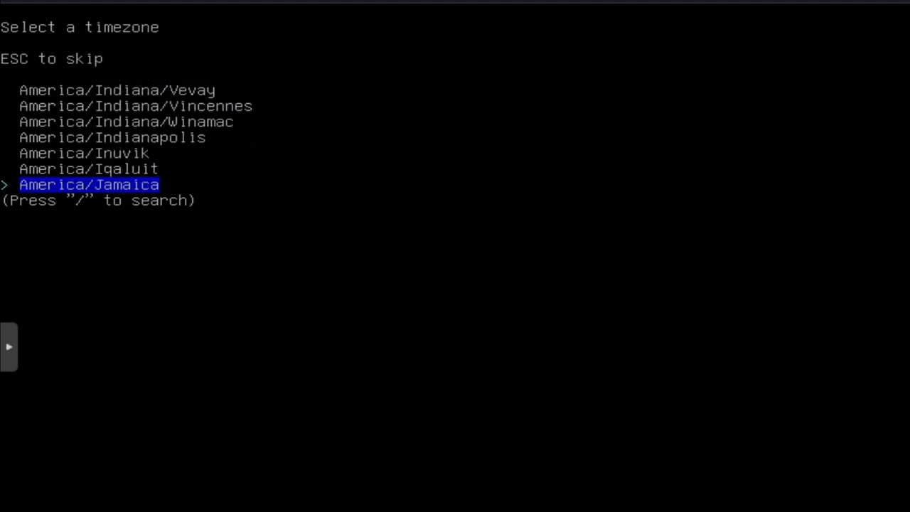
key(Down)
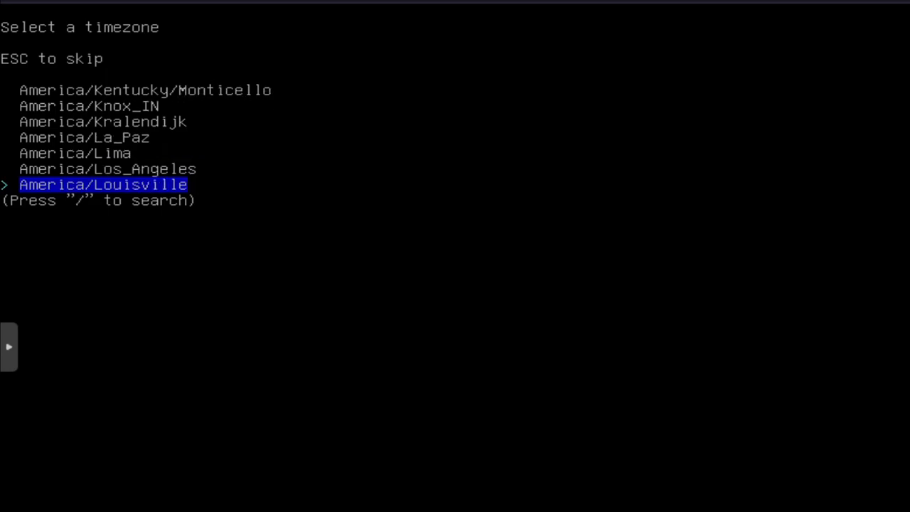
key(Up)
key(Return)
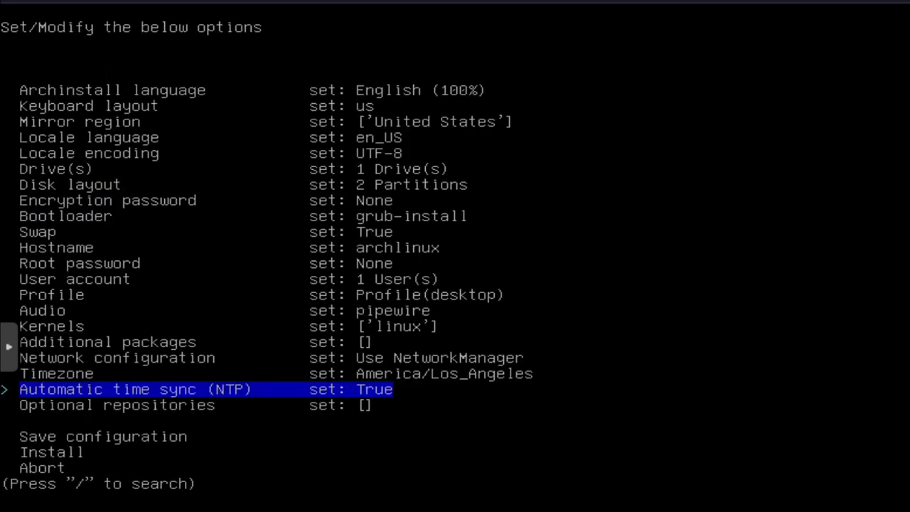
Step: Start the installation with automatic time sync and optional repositories left at their defaults, and accept the configuration summary
key(Down)
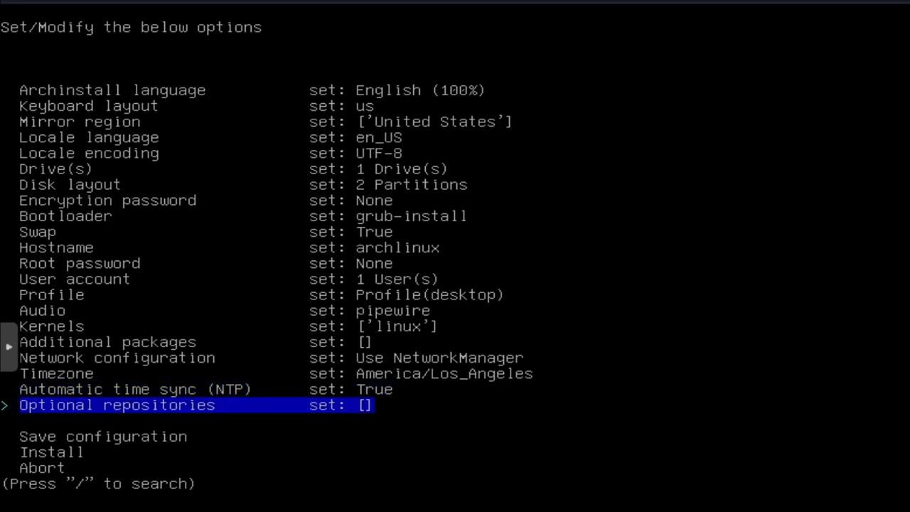
key(Down)
key(Down)
key(Up)
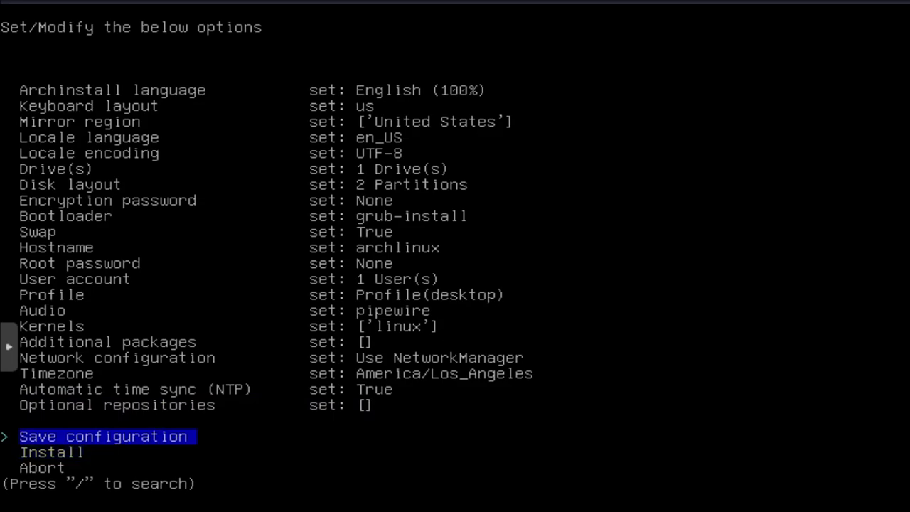
key(Down)
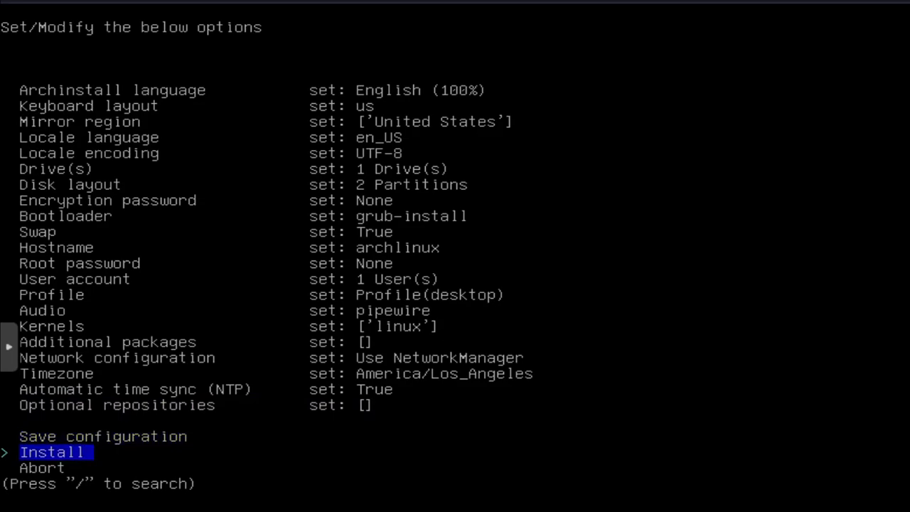
key(Down)
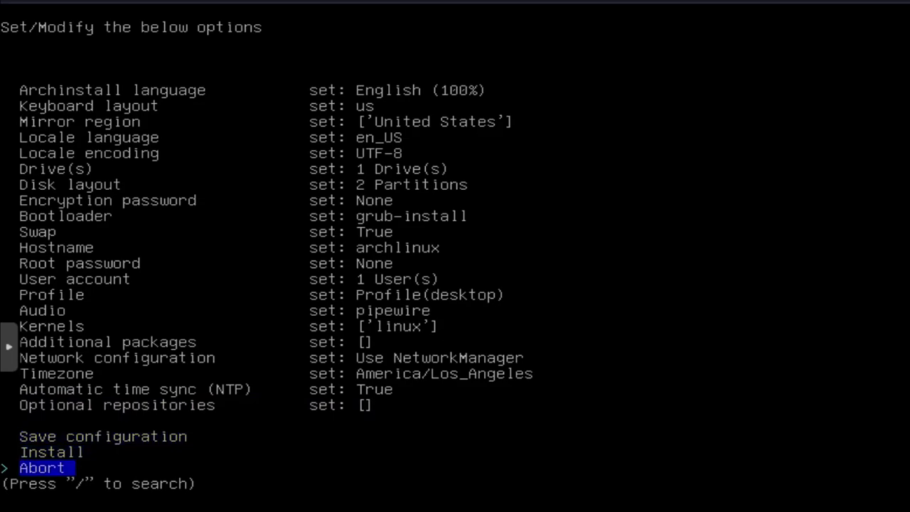
key(Up)
key(Up)
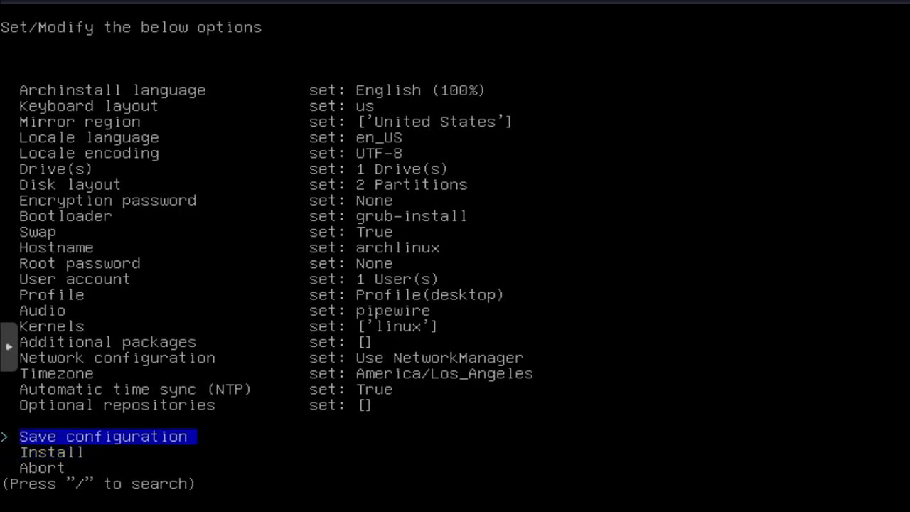
key(Down)
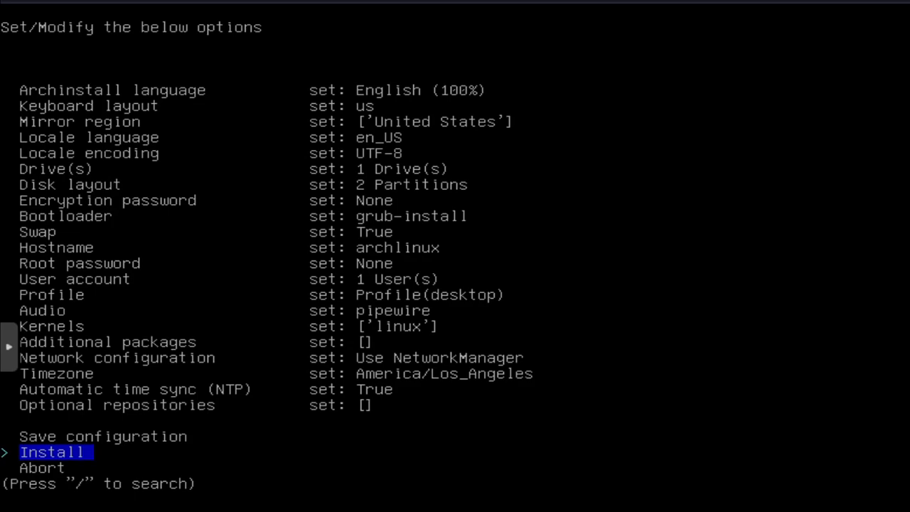
key(Return)
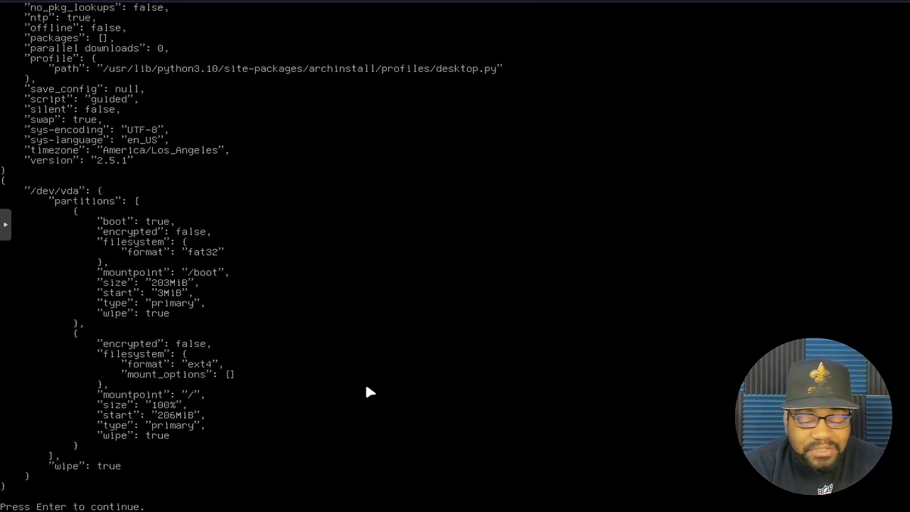
key(Return)
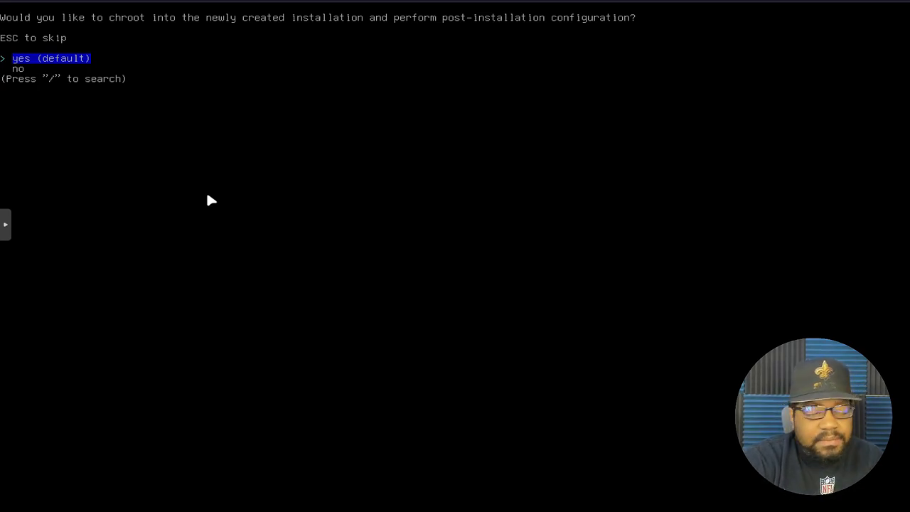
Step: Decline to chroot into the new installation and restart the machine with the reboot command
key(Down)
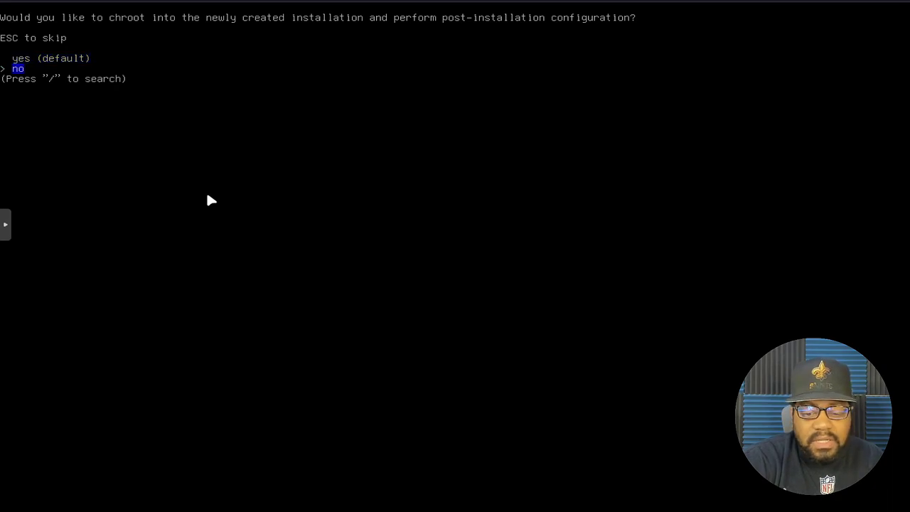
key(Return)
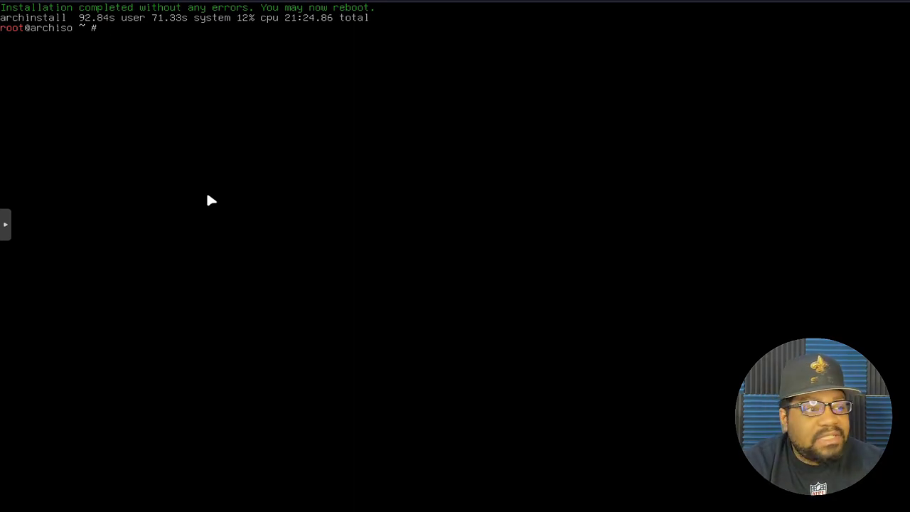
text(reboot)
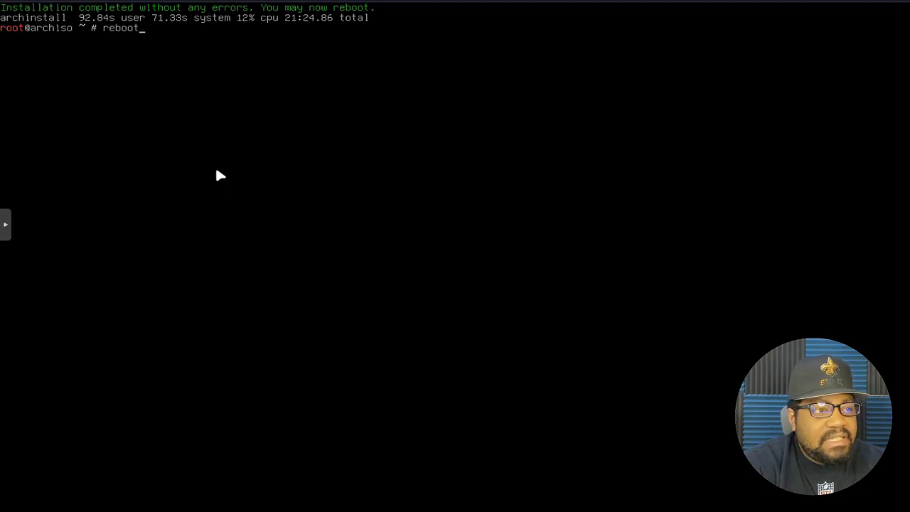
key(Return)
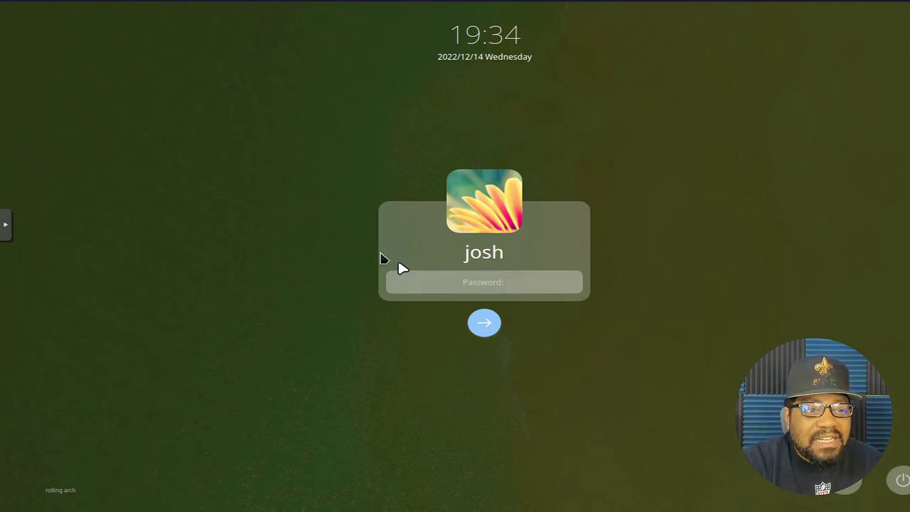
Step: Log in to the deepin desktop by entering the user account's password
click(494, 282)
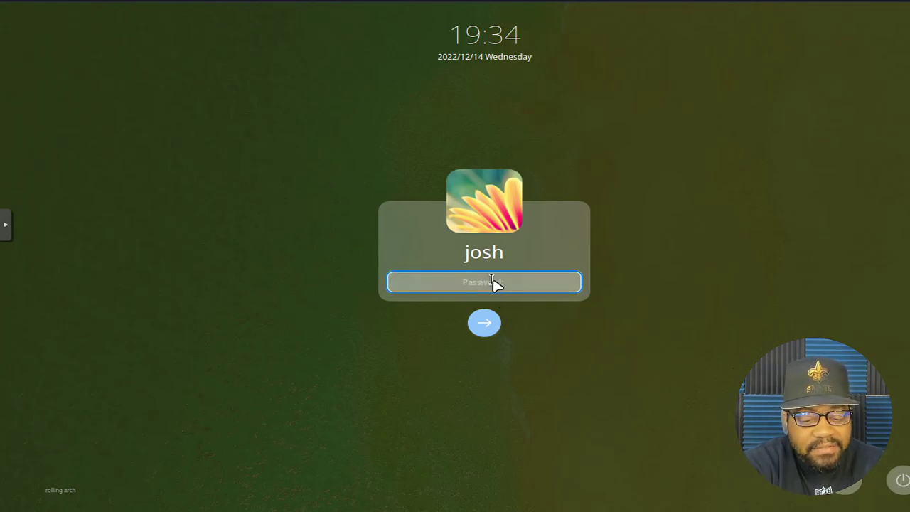
text(•••••)
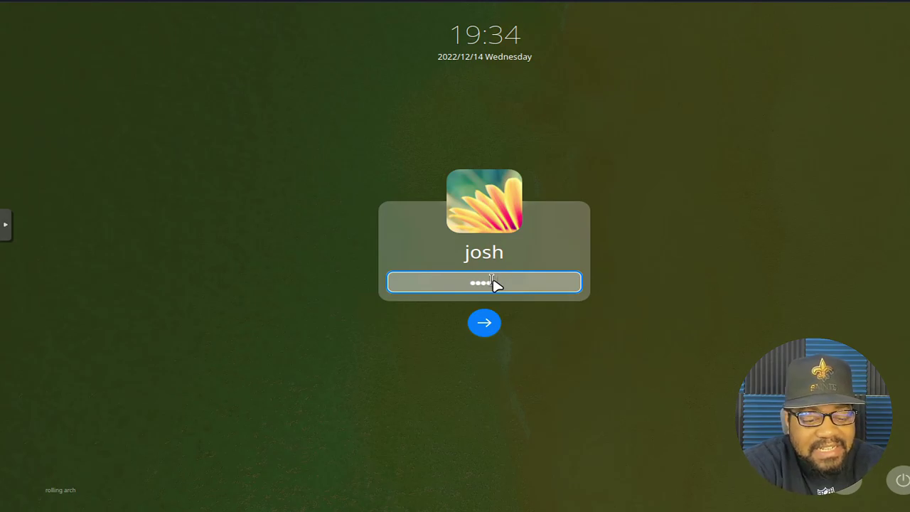
text(•••••)
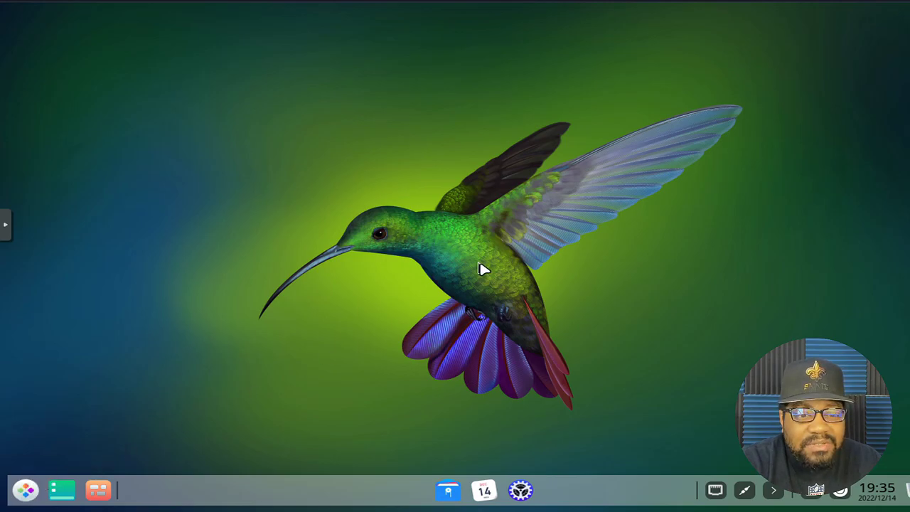
Step: Look over the preinstalled applications in the deepin launcher and return to the desktop
key(super)
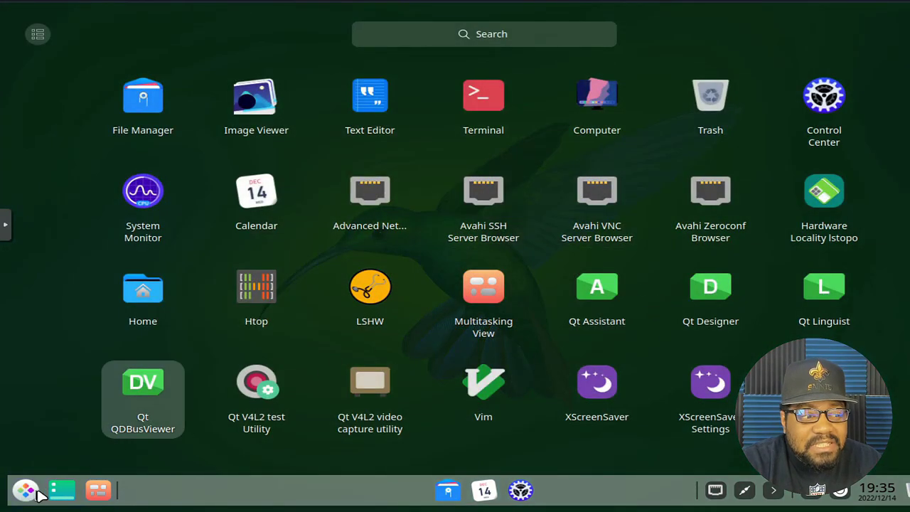
key(super)
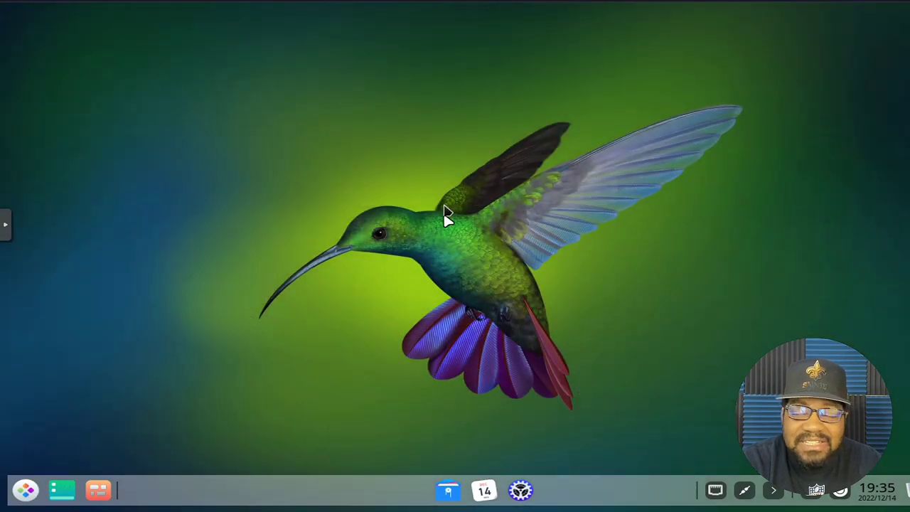